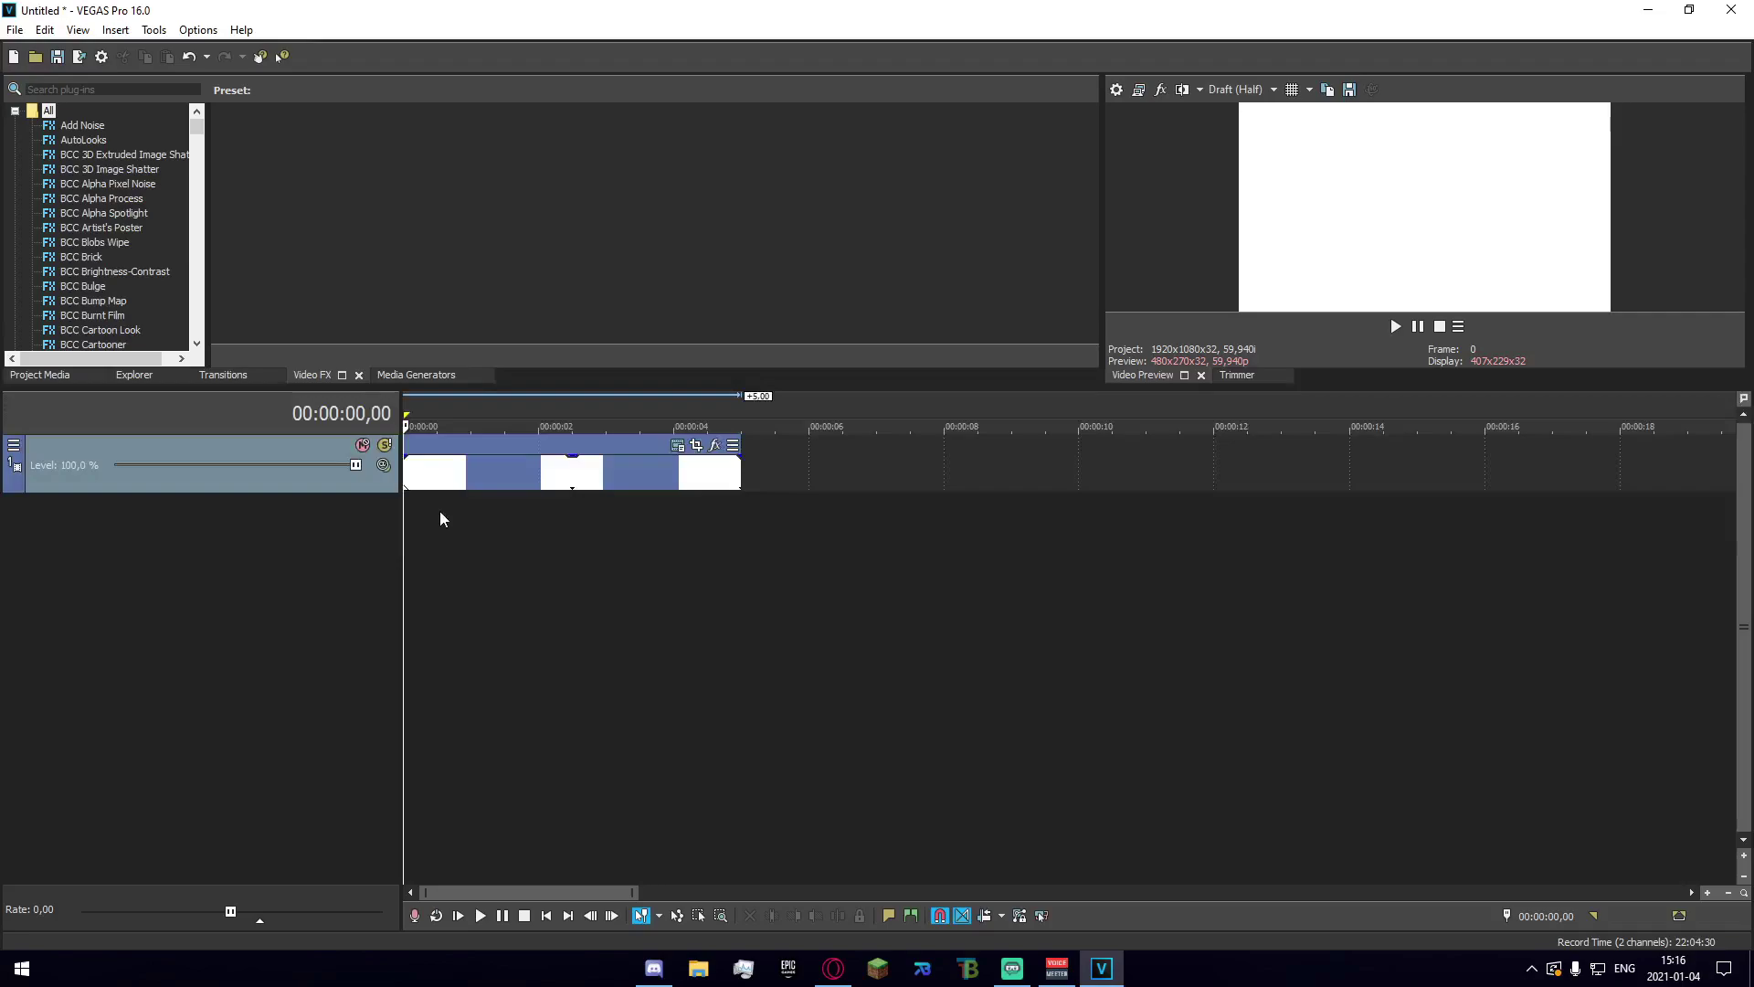
Place the timeline playhead at exactly 4 seconds.
left_click(760, 578)
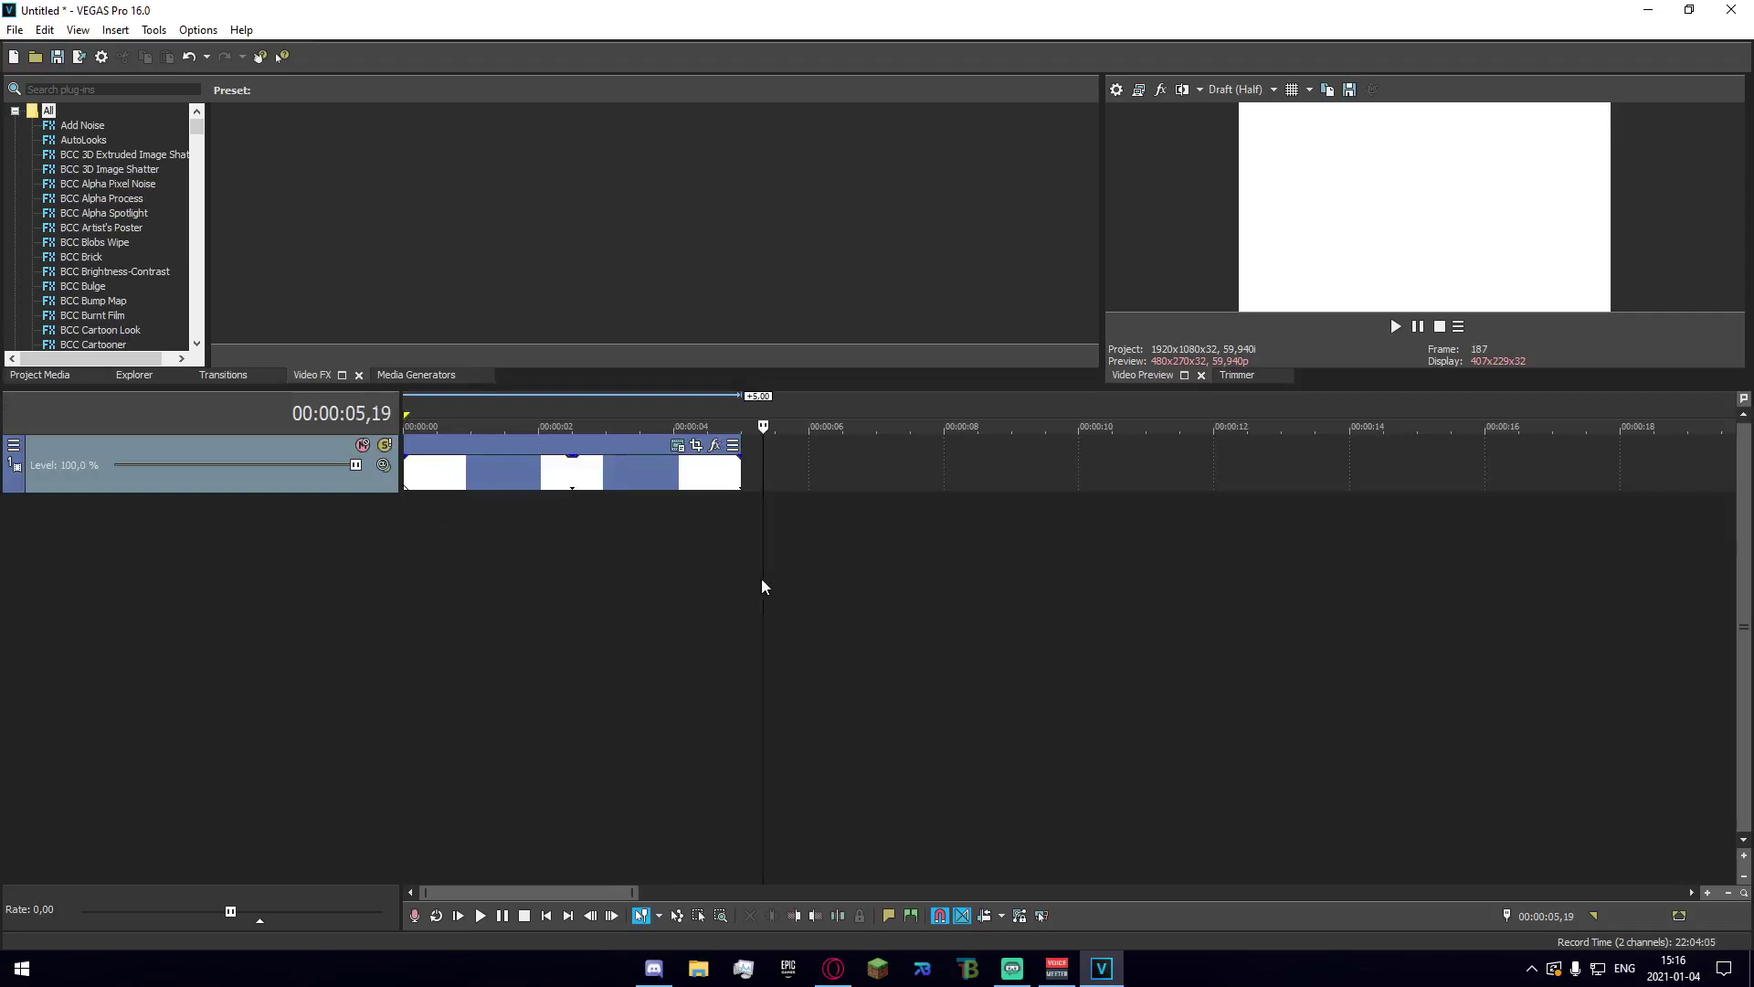
left_click(693, 656)
scroll(698, 654, "up", 5)
left_click(822, 551)
left_click(820, 601)
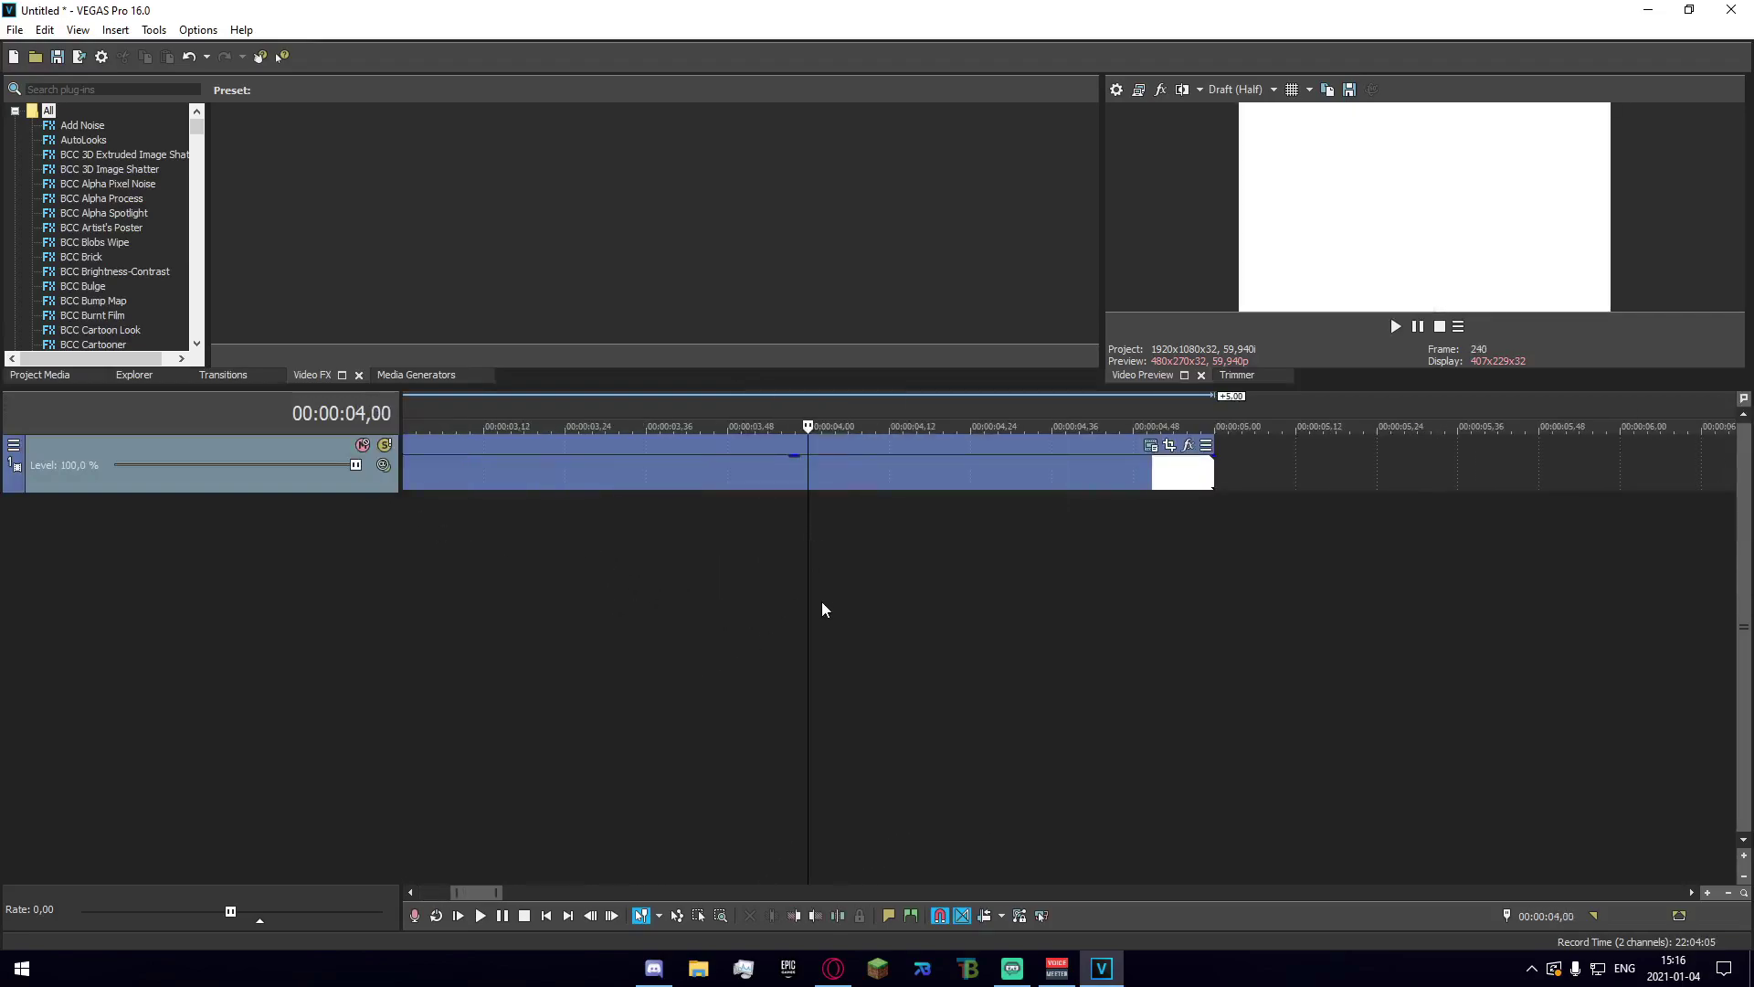
scroll(817, 601, "down", 5)
Apply the BCC Bulge Default preset to the clip and narrow the Video Event FX window.
left_click(91, 300)
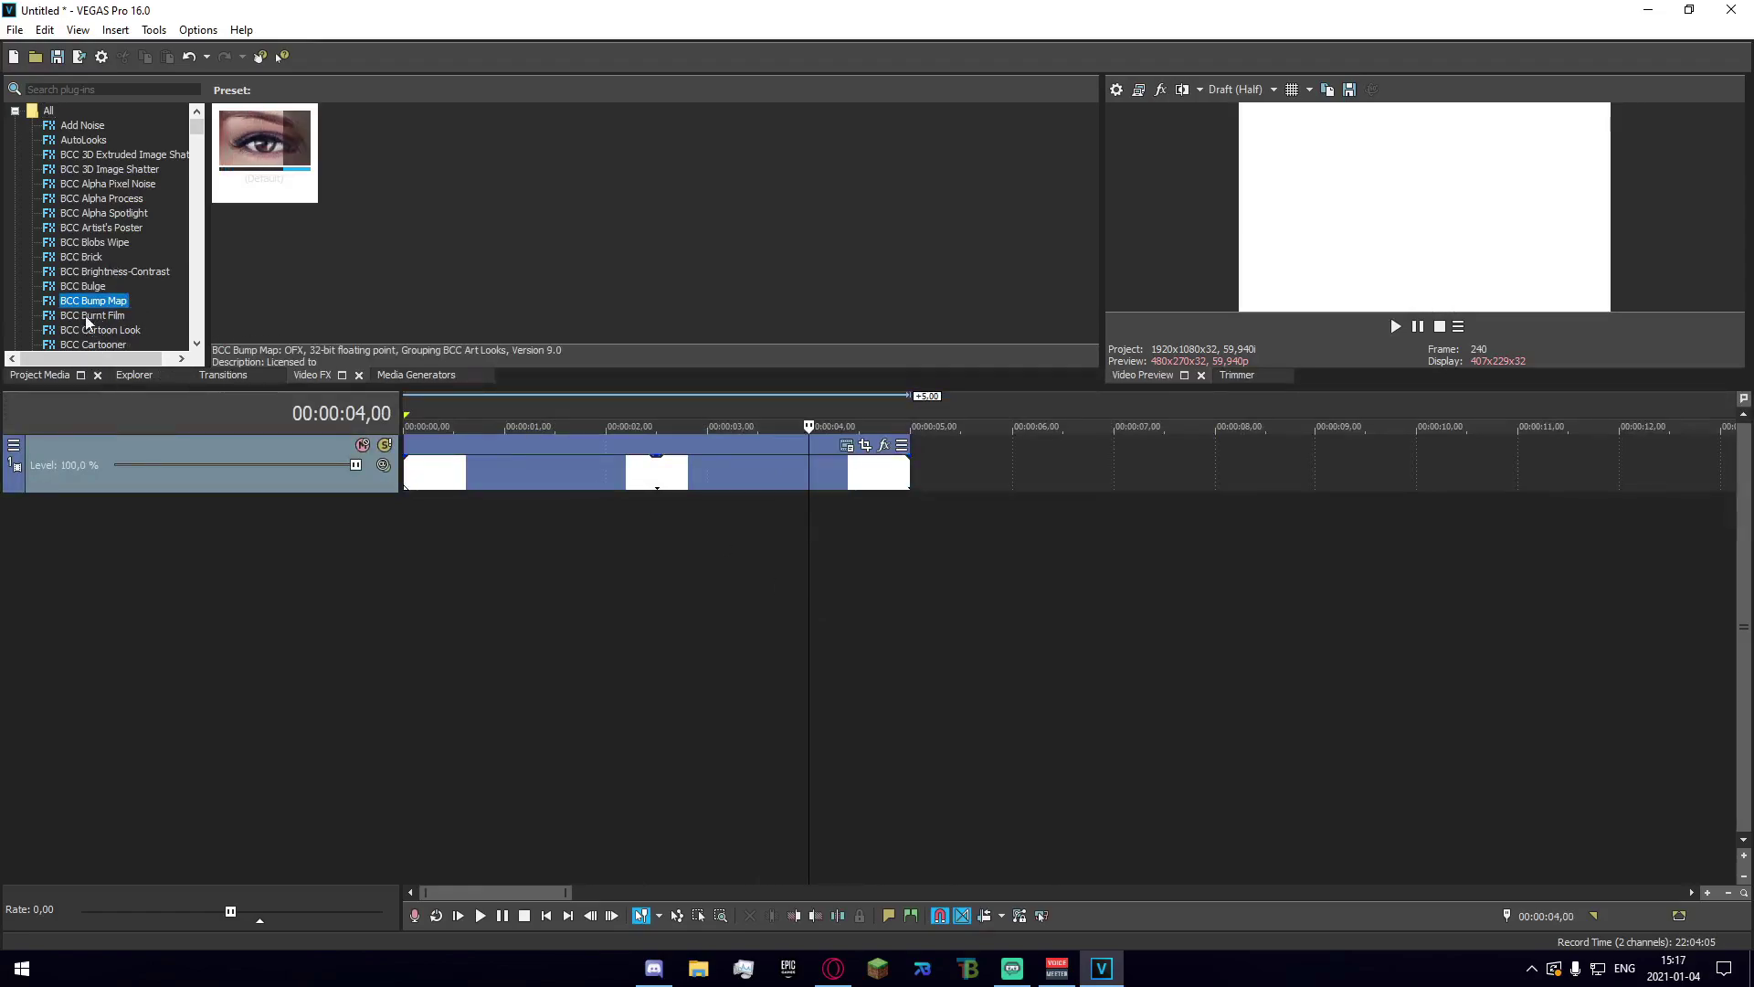
left_click(83, 286)
left_click_drag(254, 168, 660, 484)
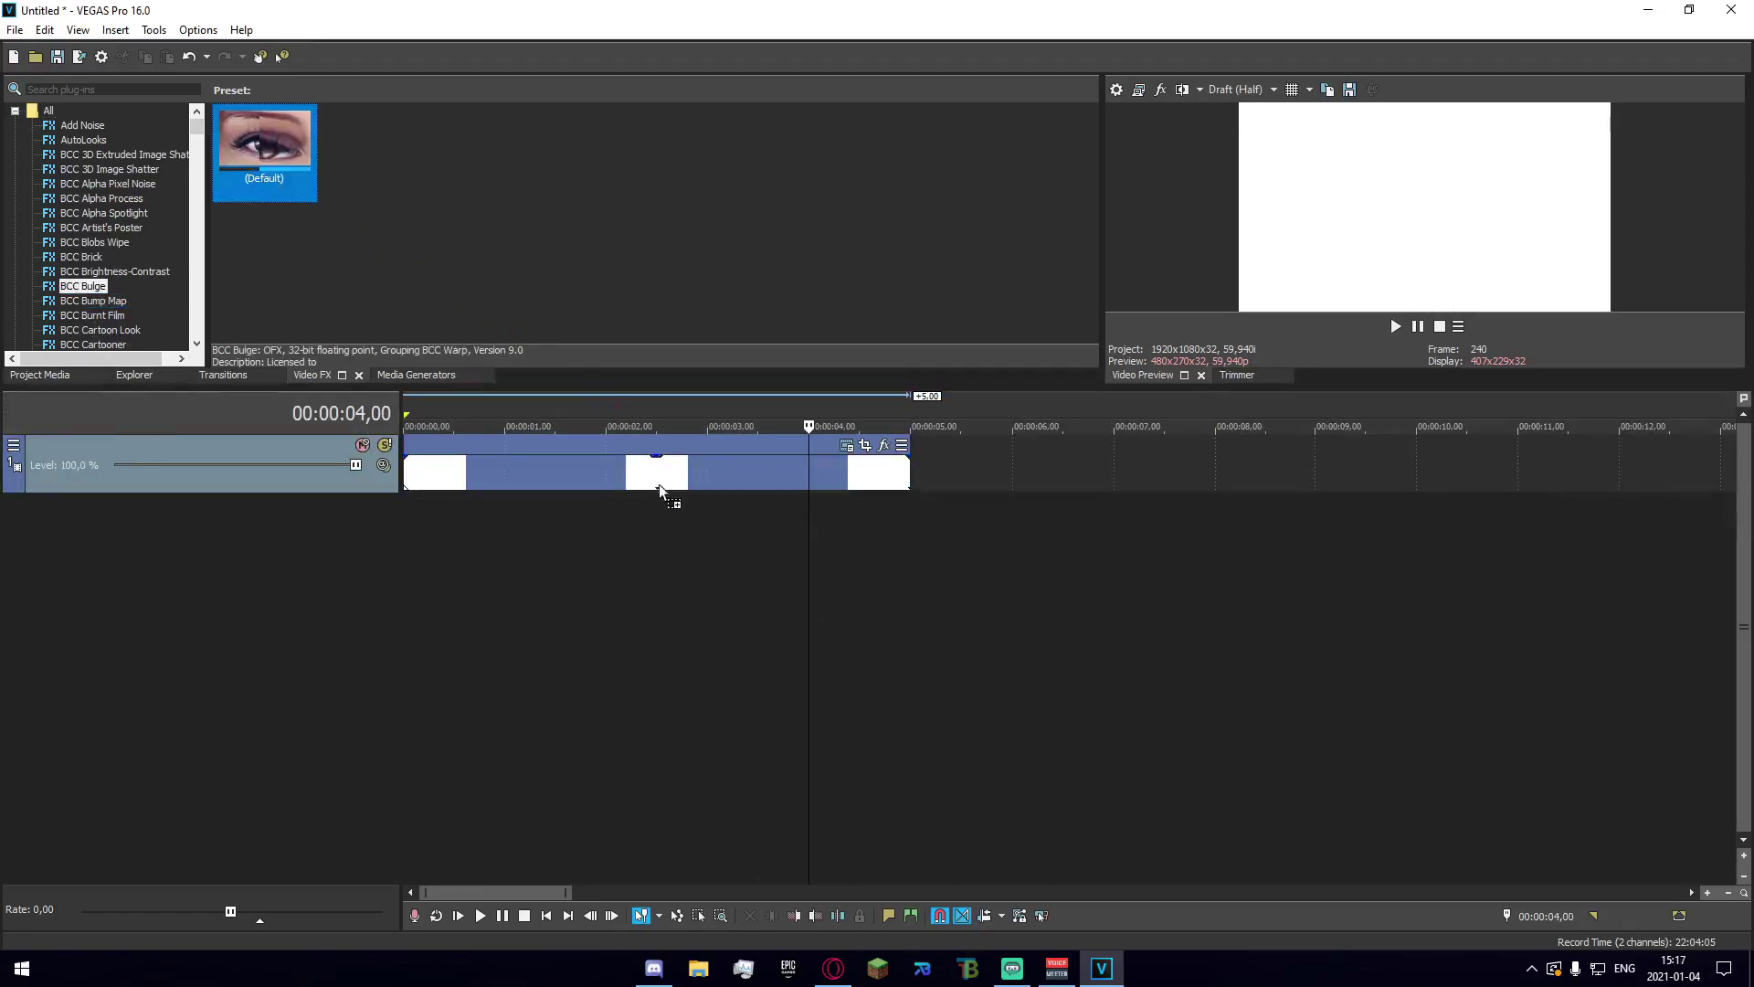
left_click_drag(1028, 542, 567, 541)
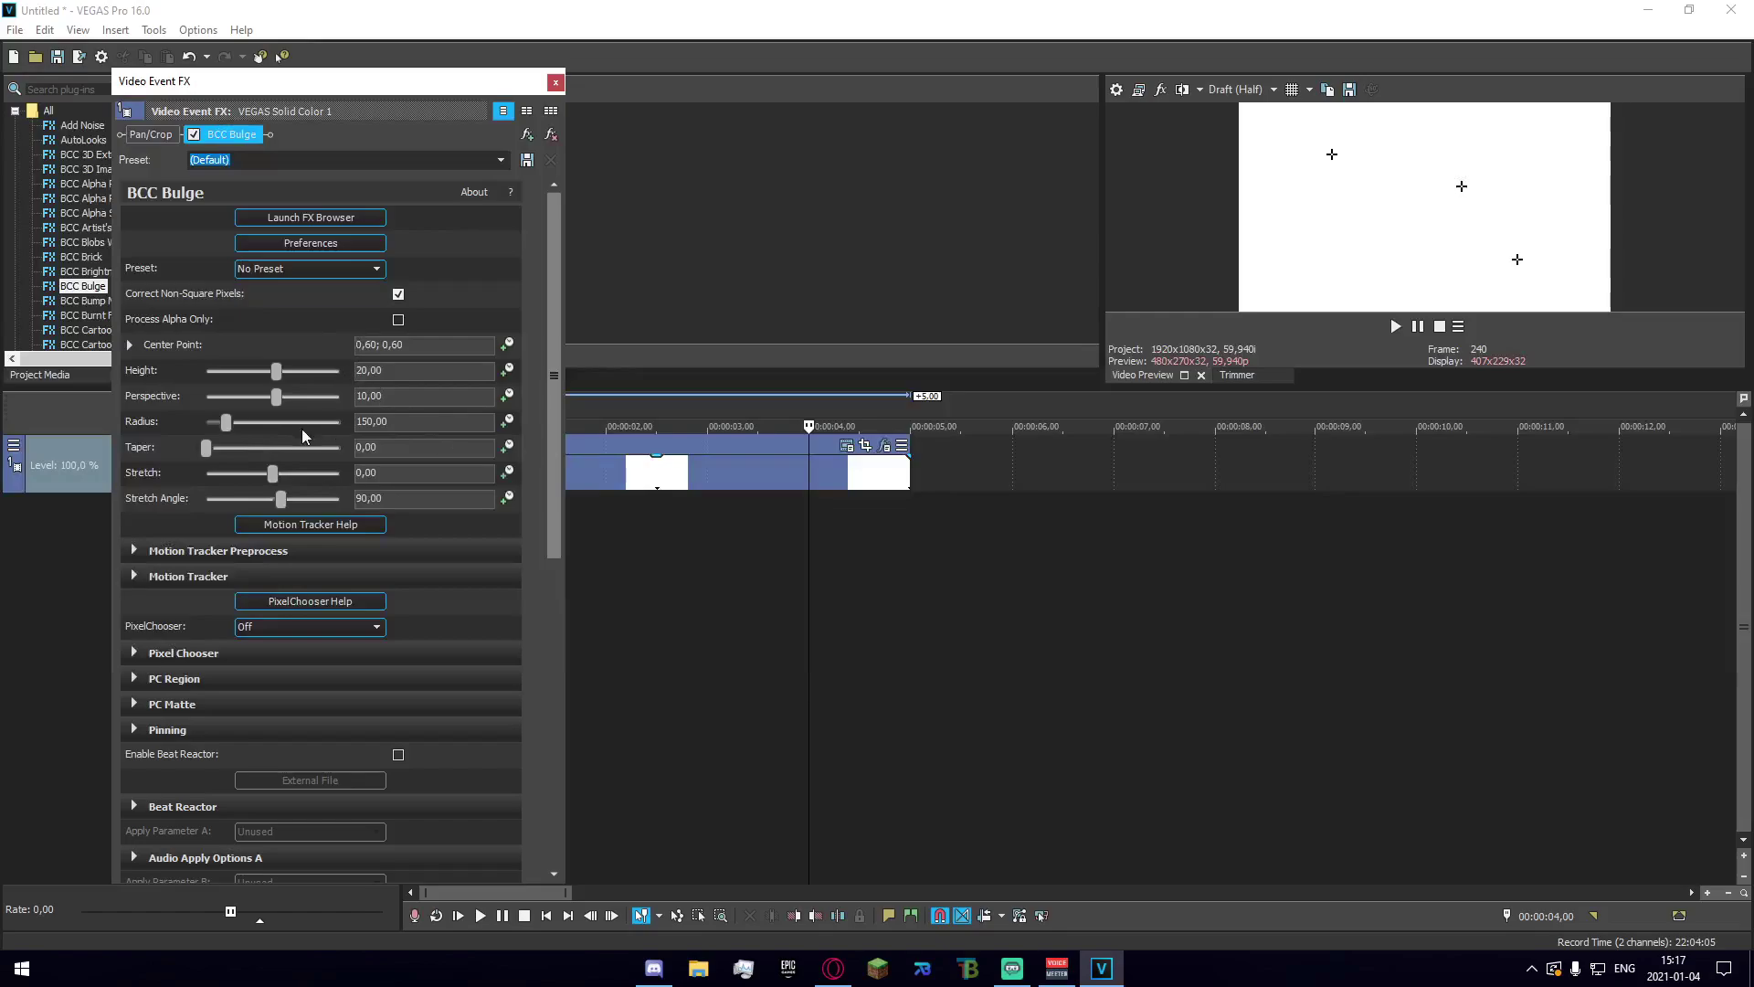
Set Bulge Height to 117,01, save it as preset 'mycockisbulging', and close the FX window.
left_click_drag(277, 371, 294, 378)
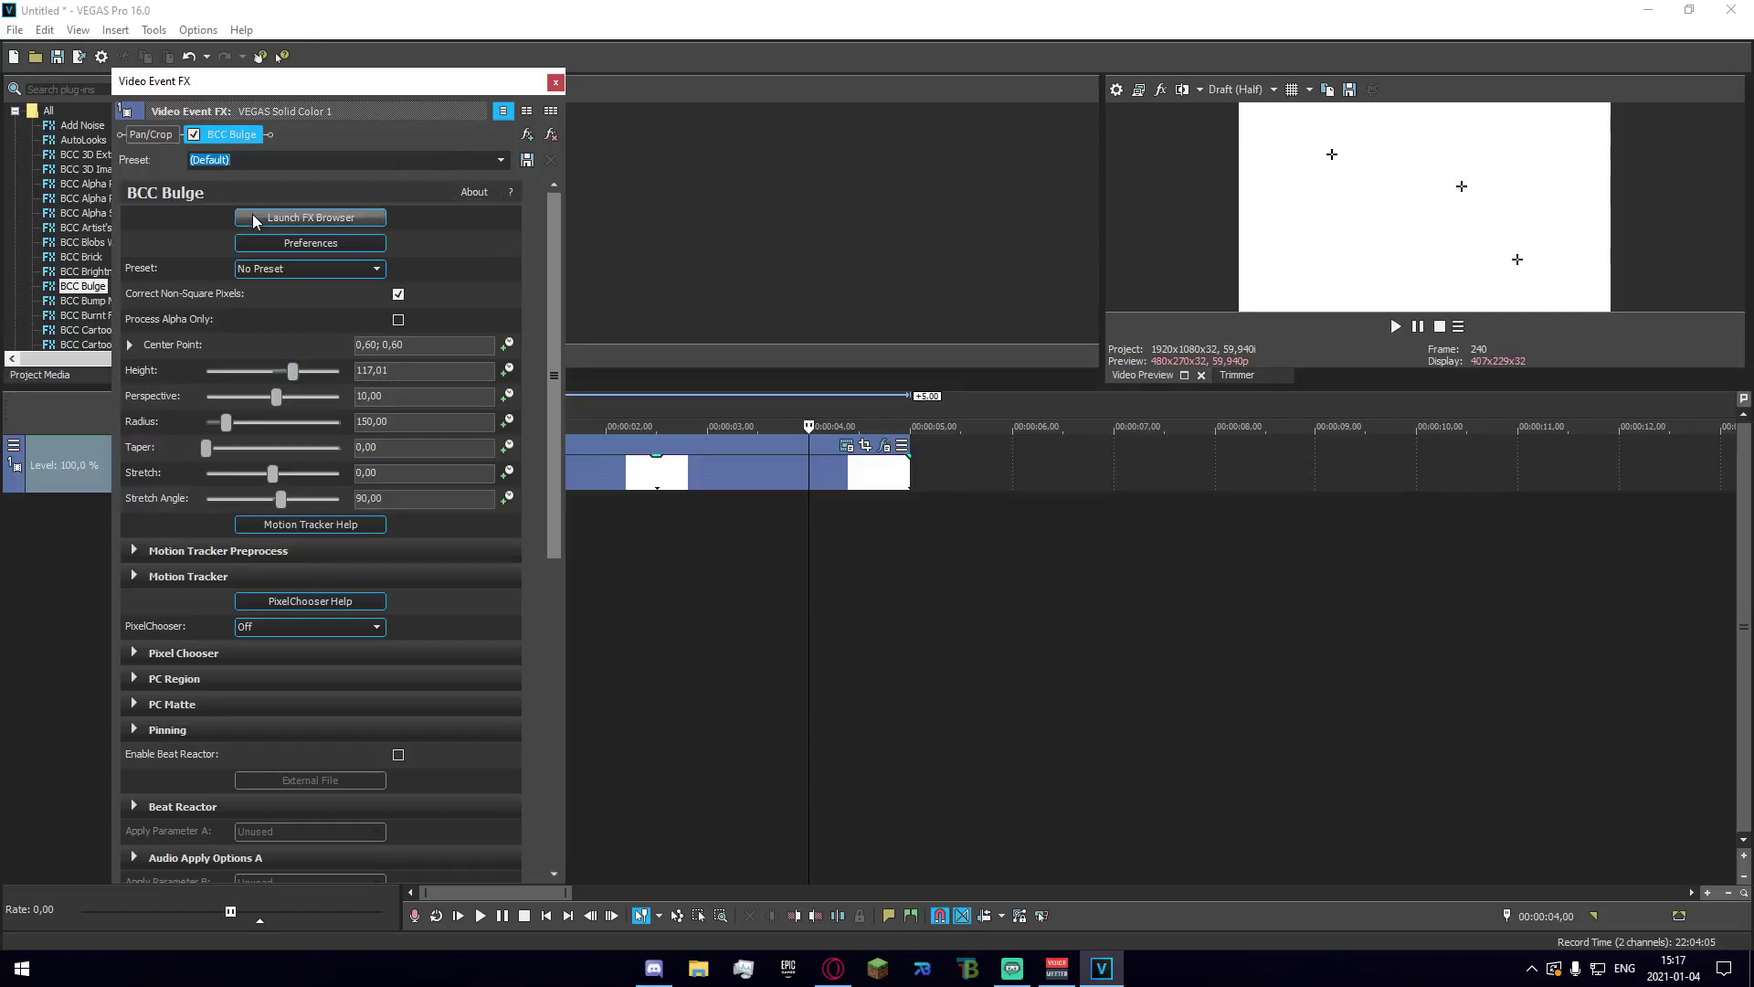
type("myco")
type("ckisbulging")
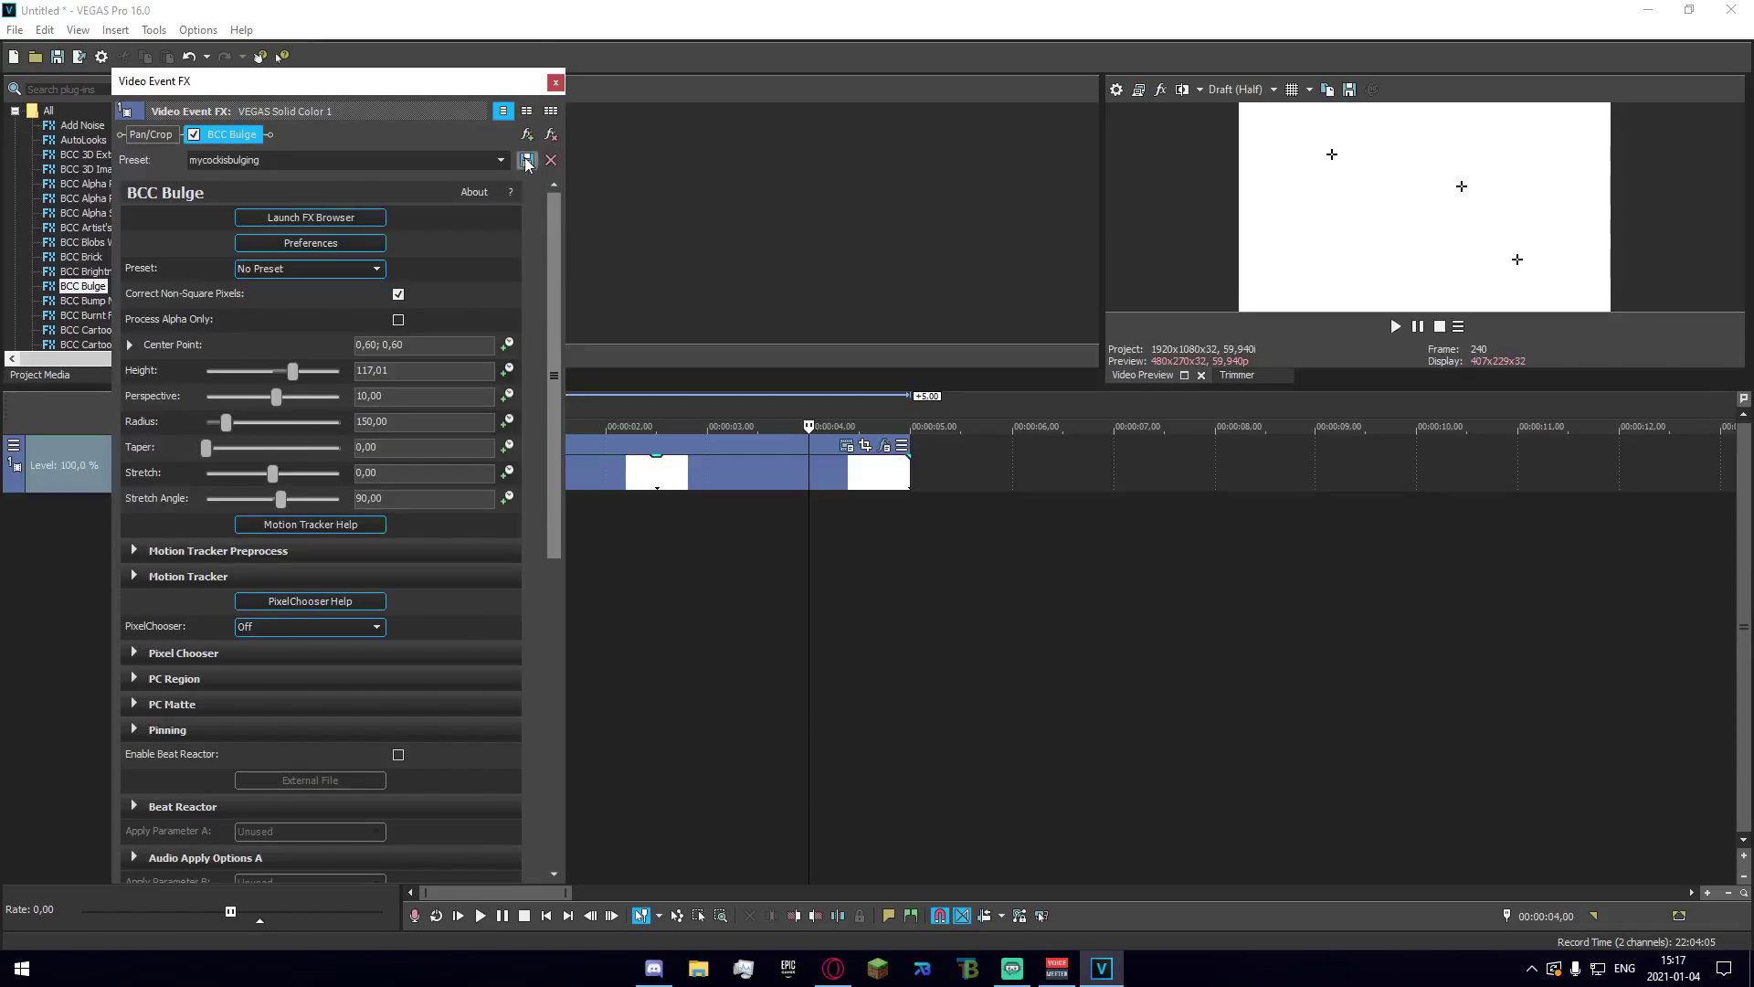
left_click(527, 161)
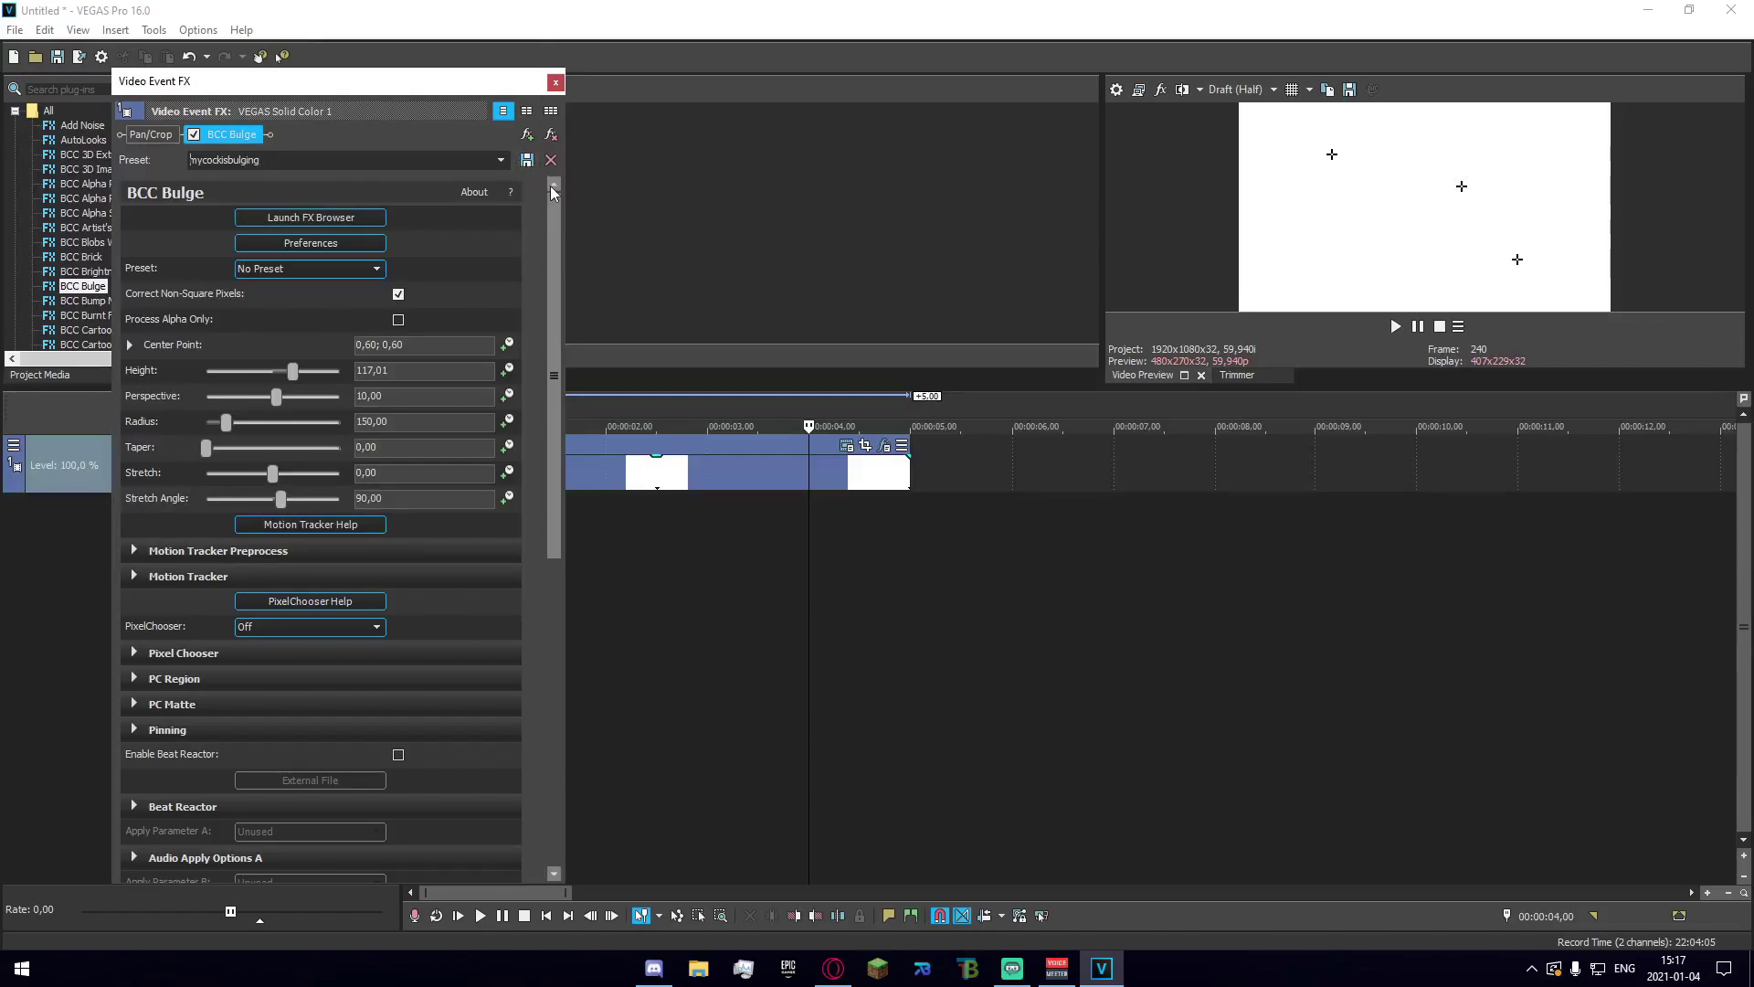
left_click(555, 82)
Apply the saved custom Bulge preset to the clip, quit VEGAS without saving, and launch File Explorer.
left_click(101, 286)
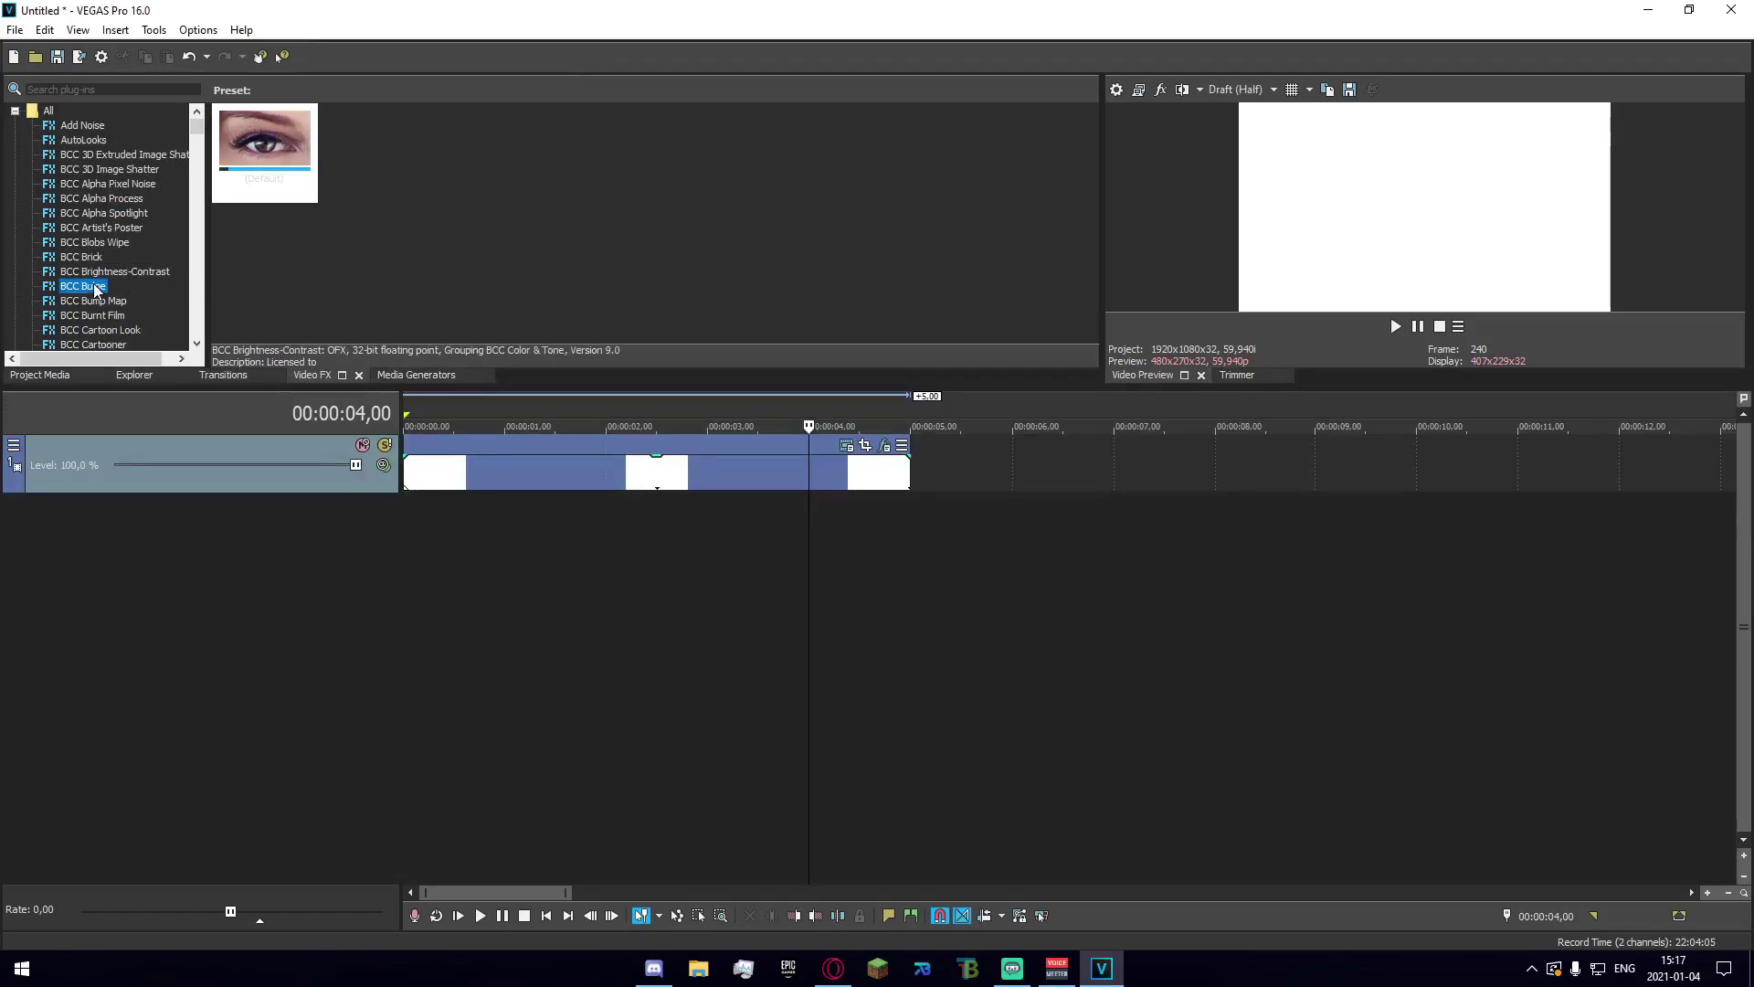
left_click_drag(352, 140, 841, 485)
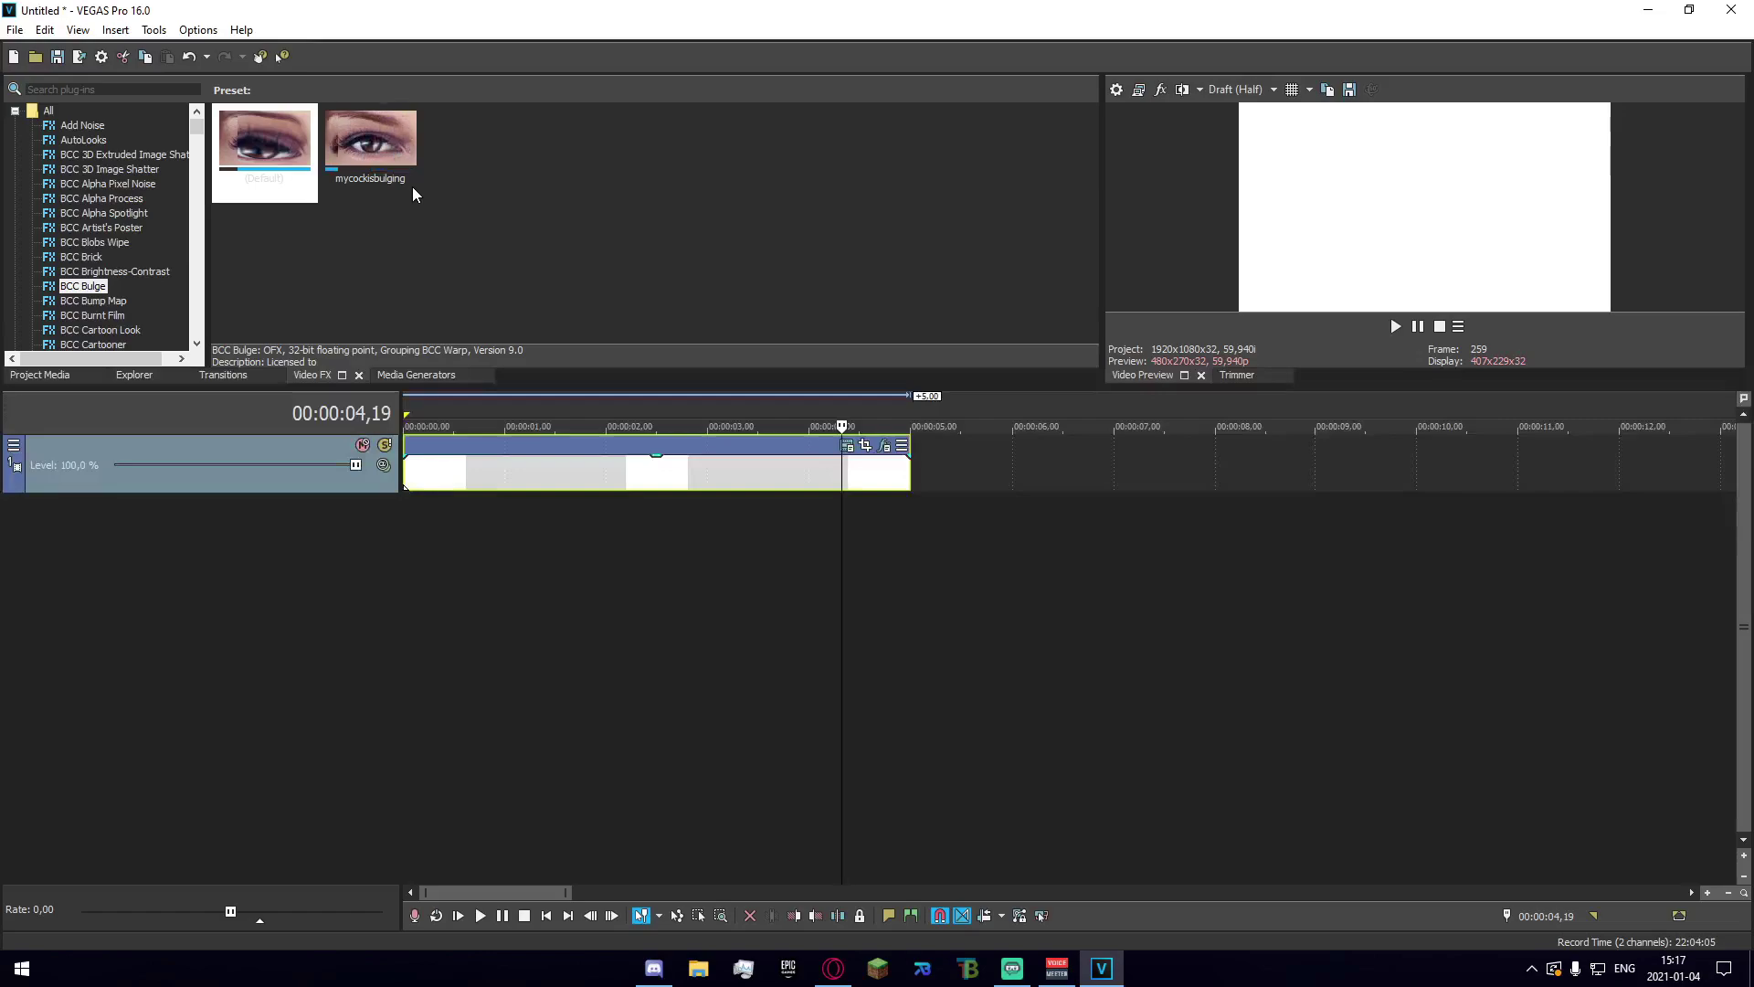
left_click(1732, 10)
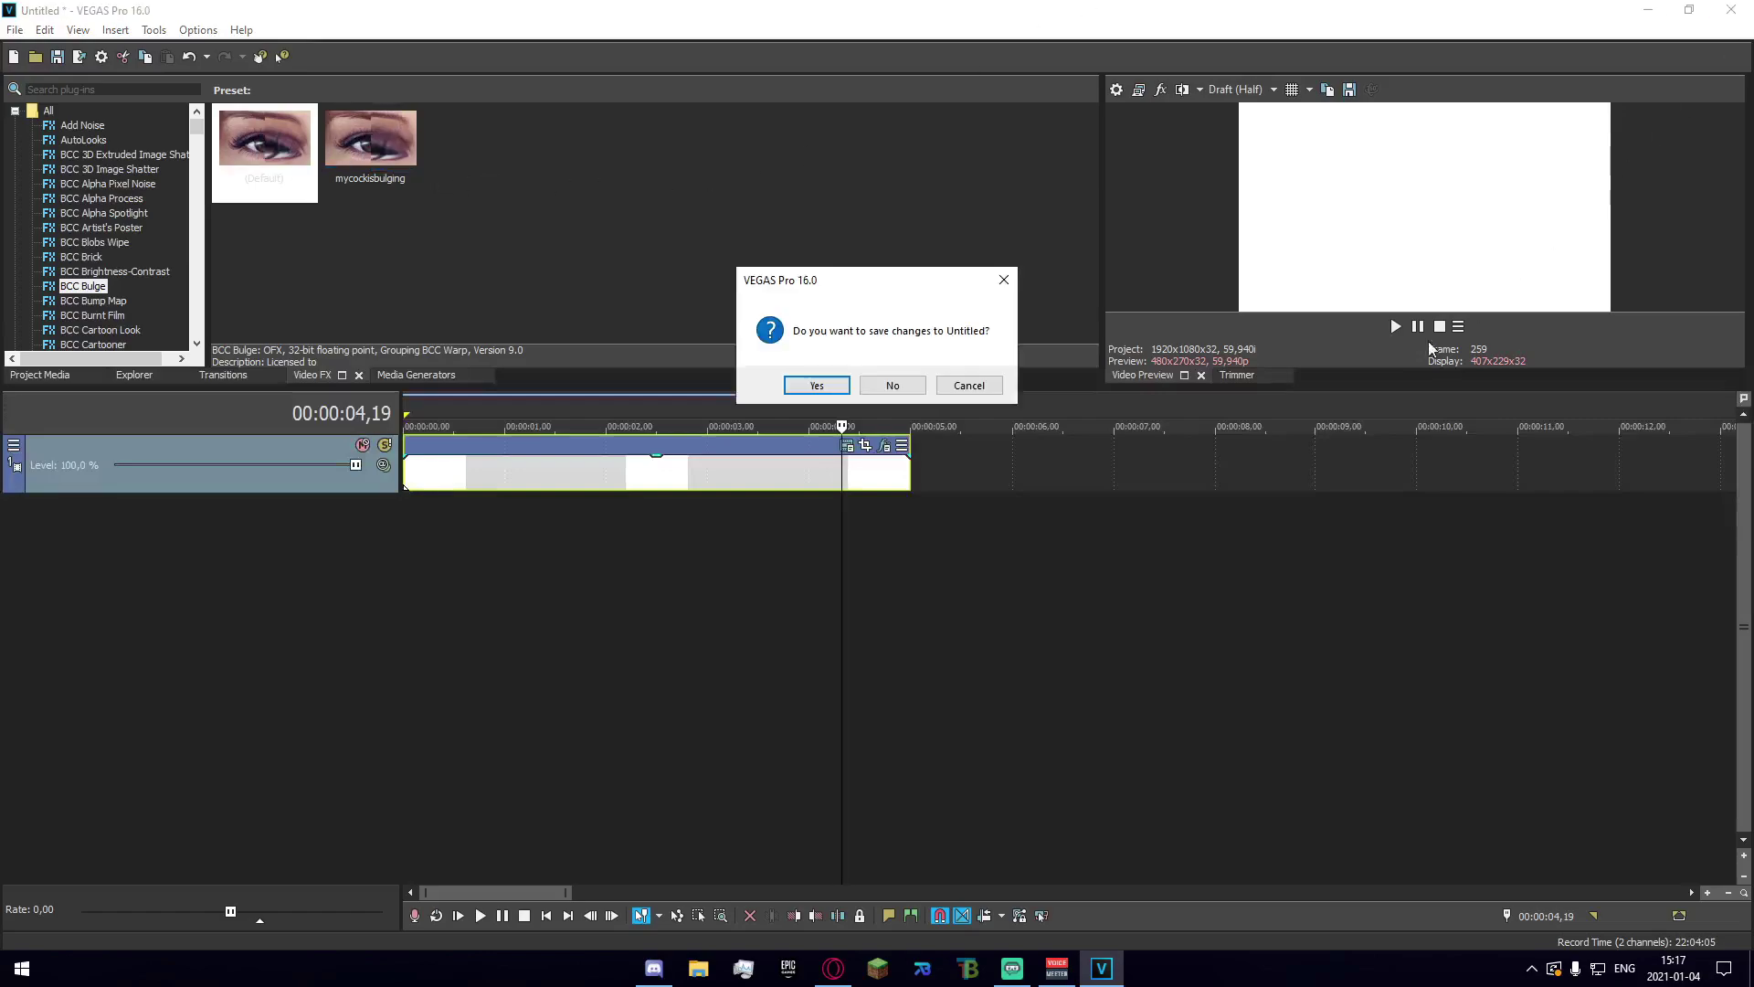
left_click(897, 388)
left_click(696, 974)
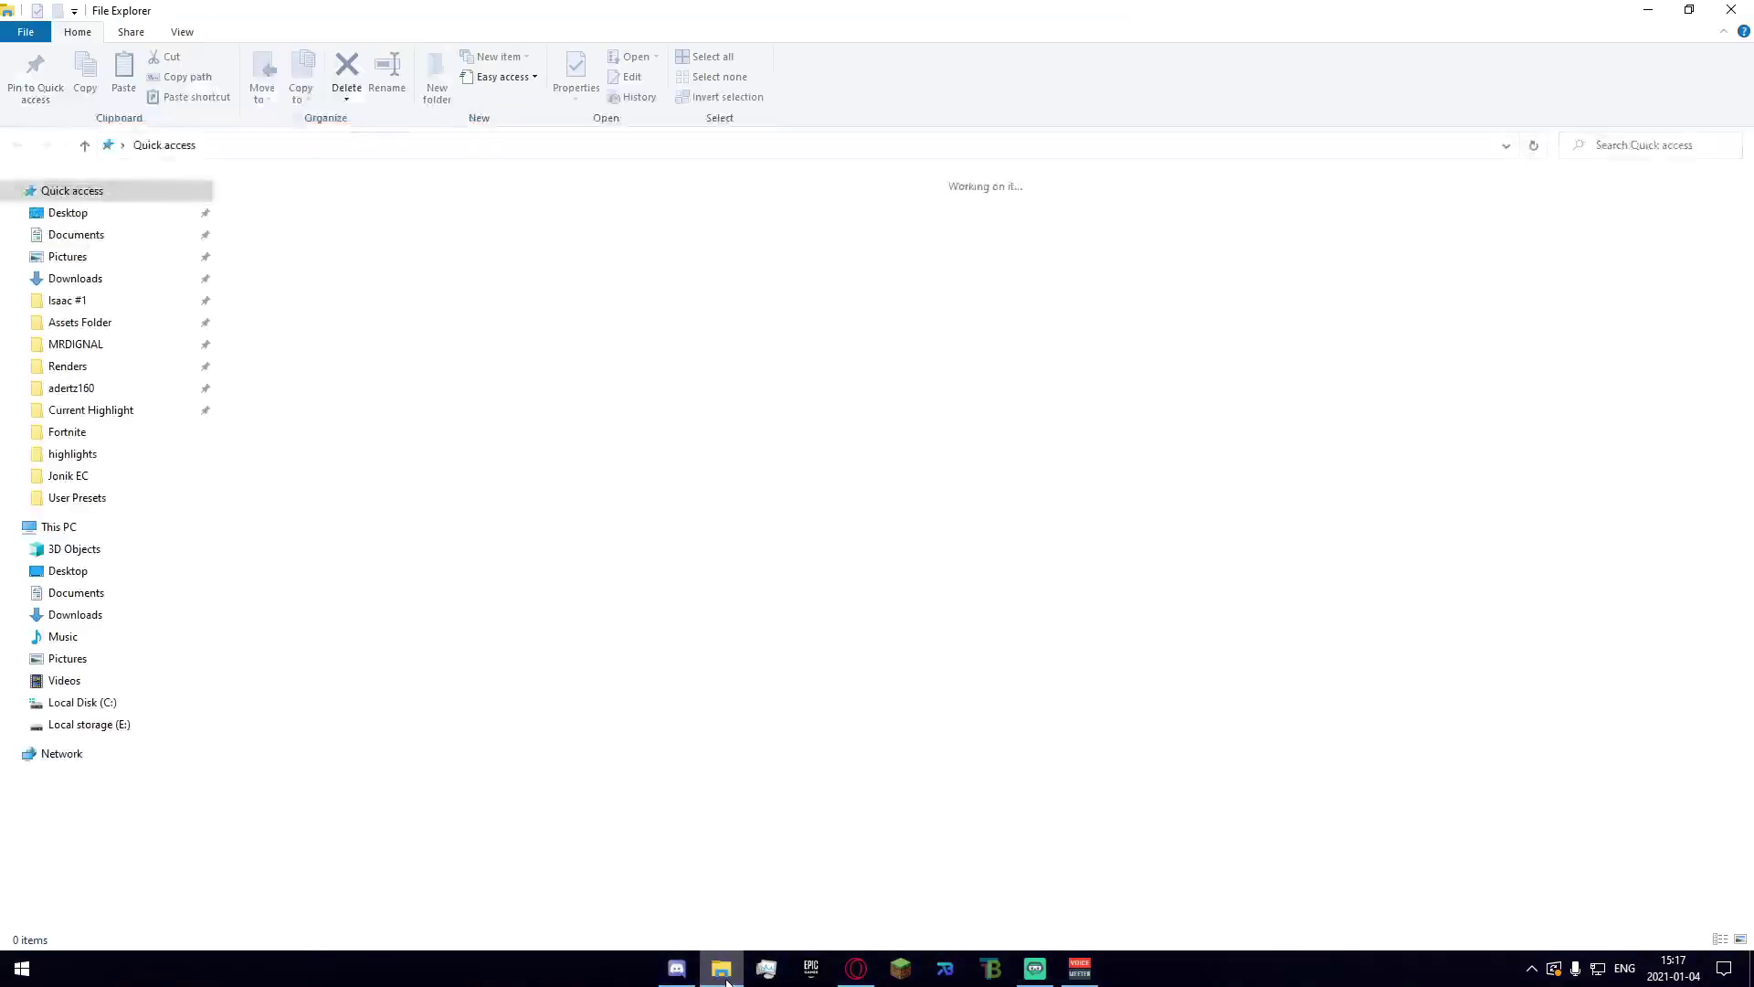
Go to the Documents folder, where the OFX Presets folder is listed.
left_click(148, 242)
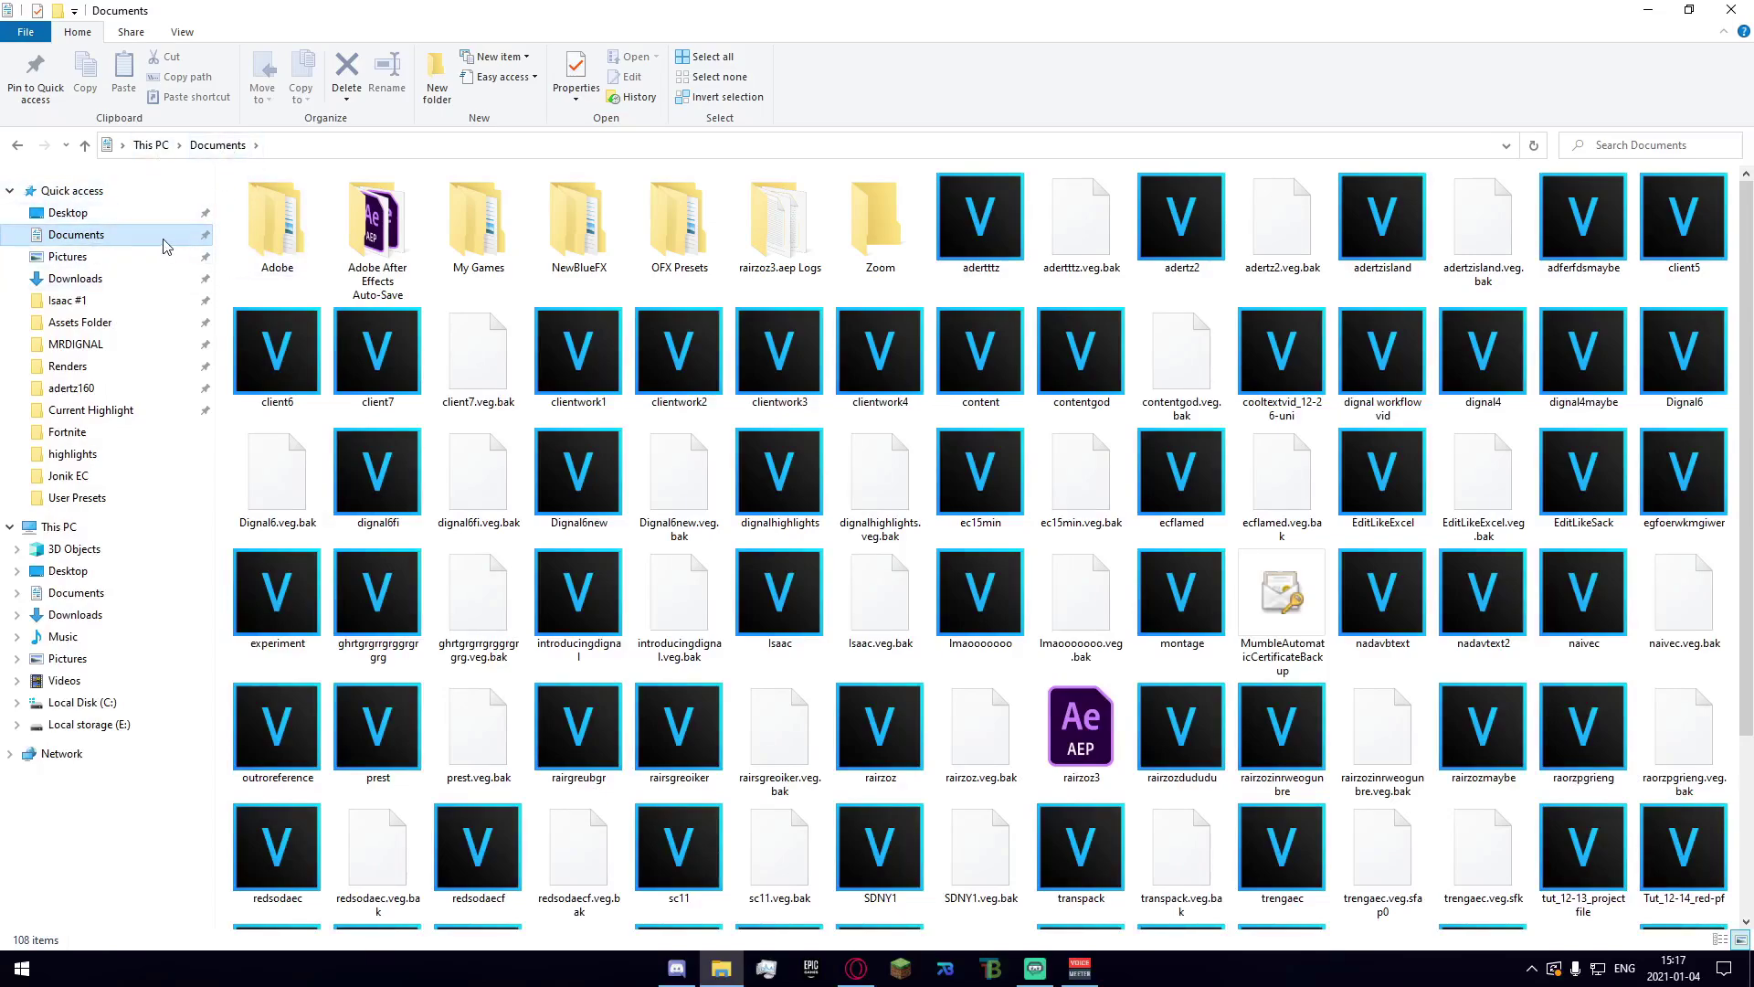
Locate the custom Bulge preset XML in OFX Presets > com.borisfx_BCC3Bulge > Filter, then return to OFX Presets.
double_click(687, 250)
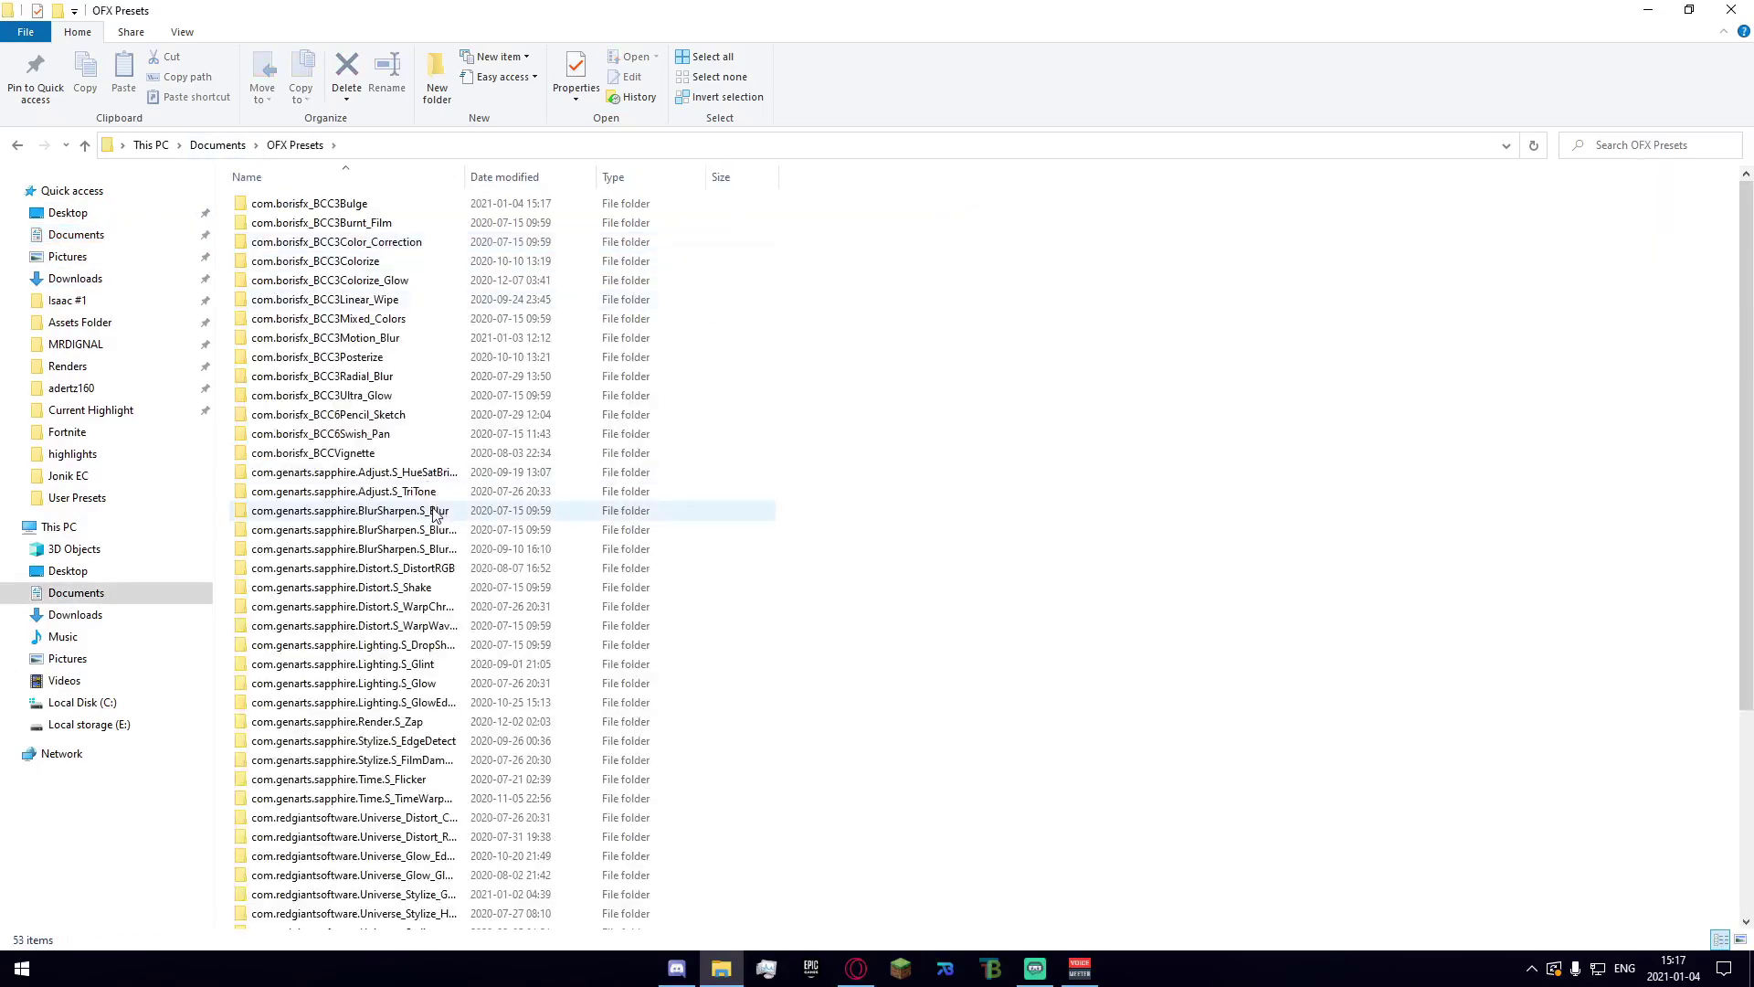
scroll(402, 503, "down", 5)
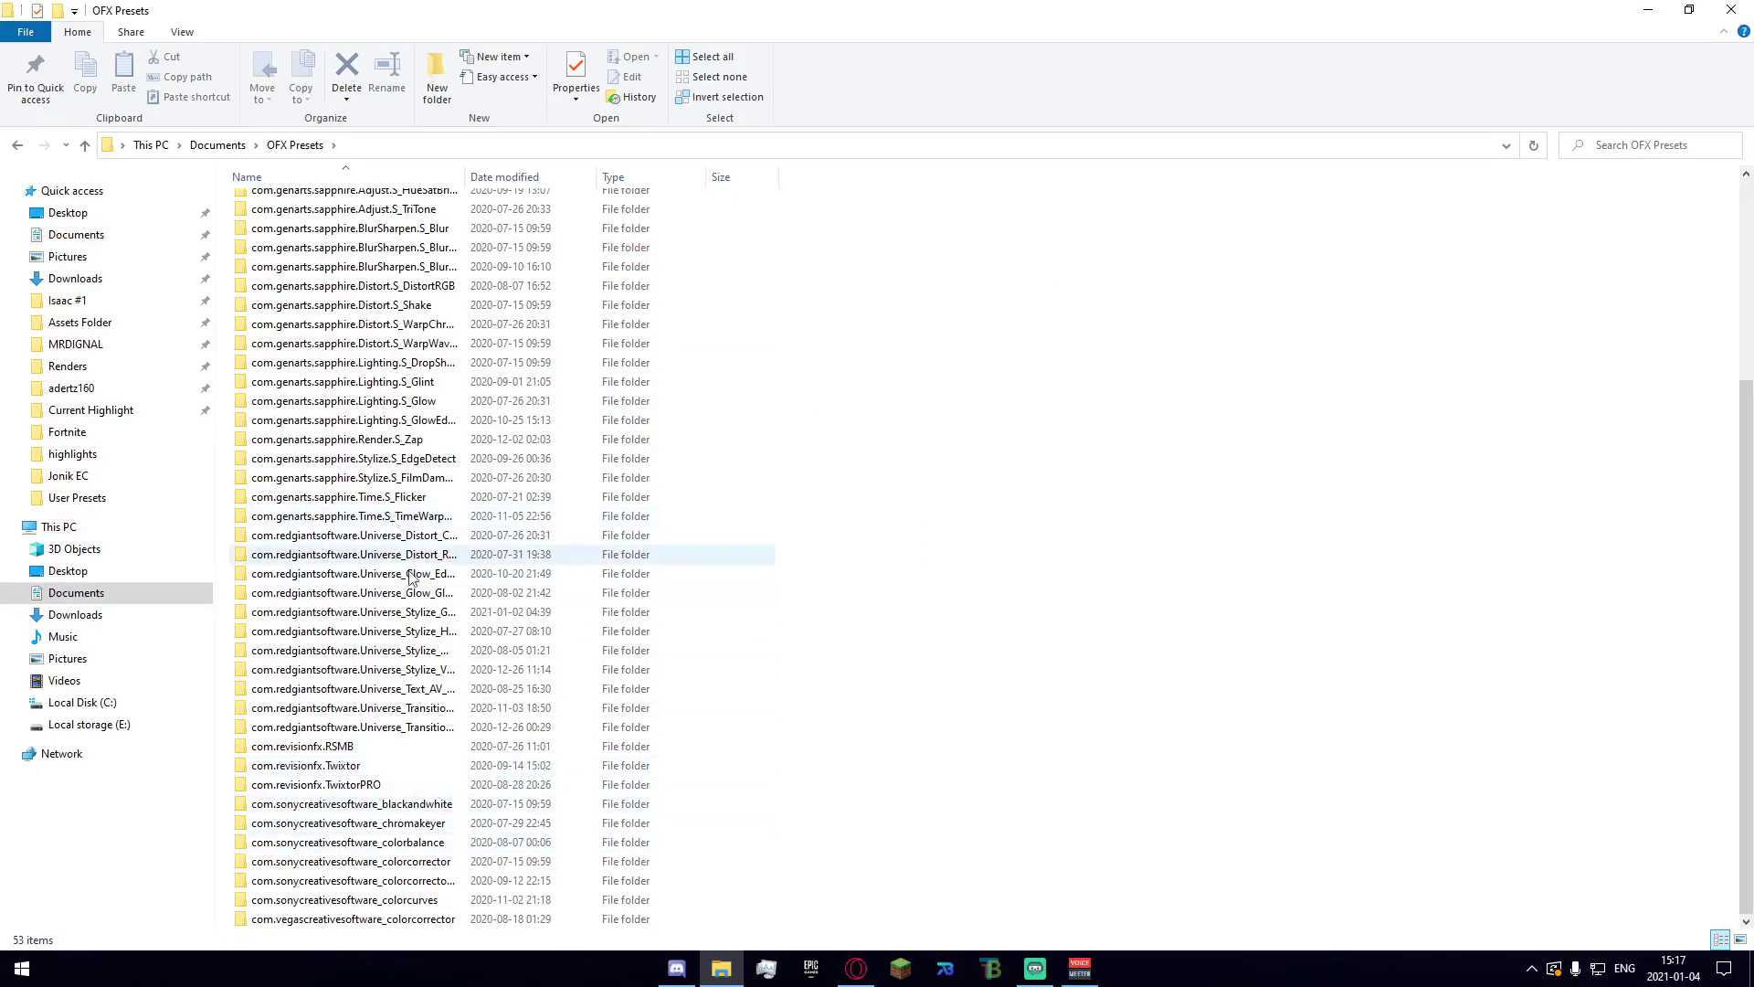
scroll(430, 548, "up", 5)
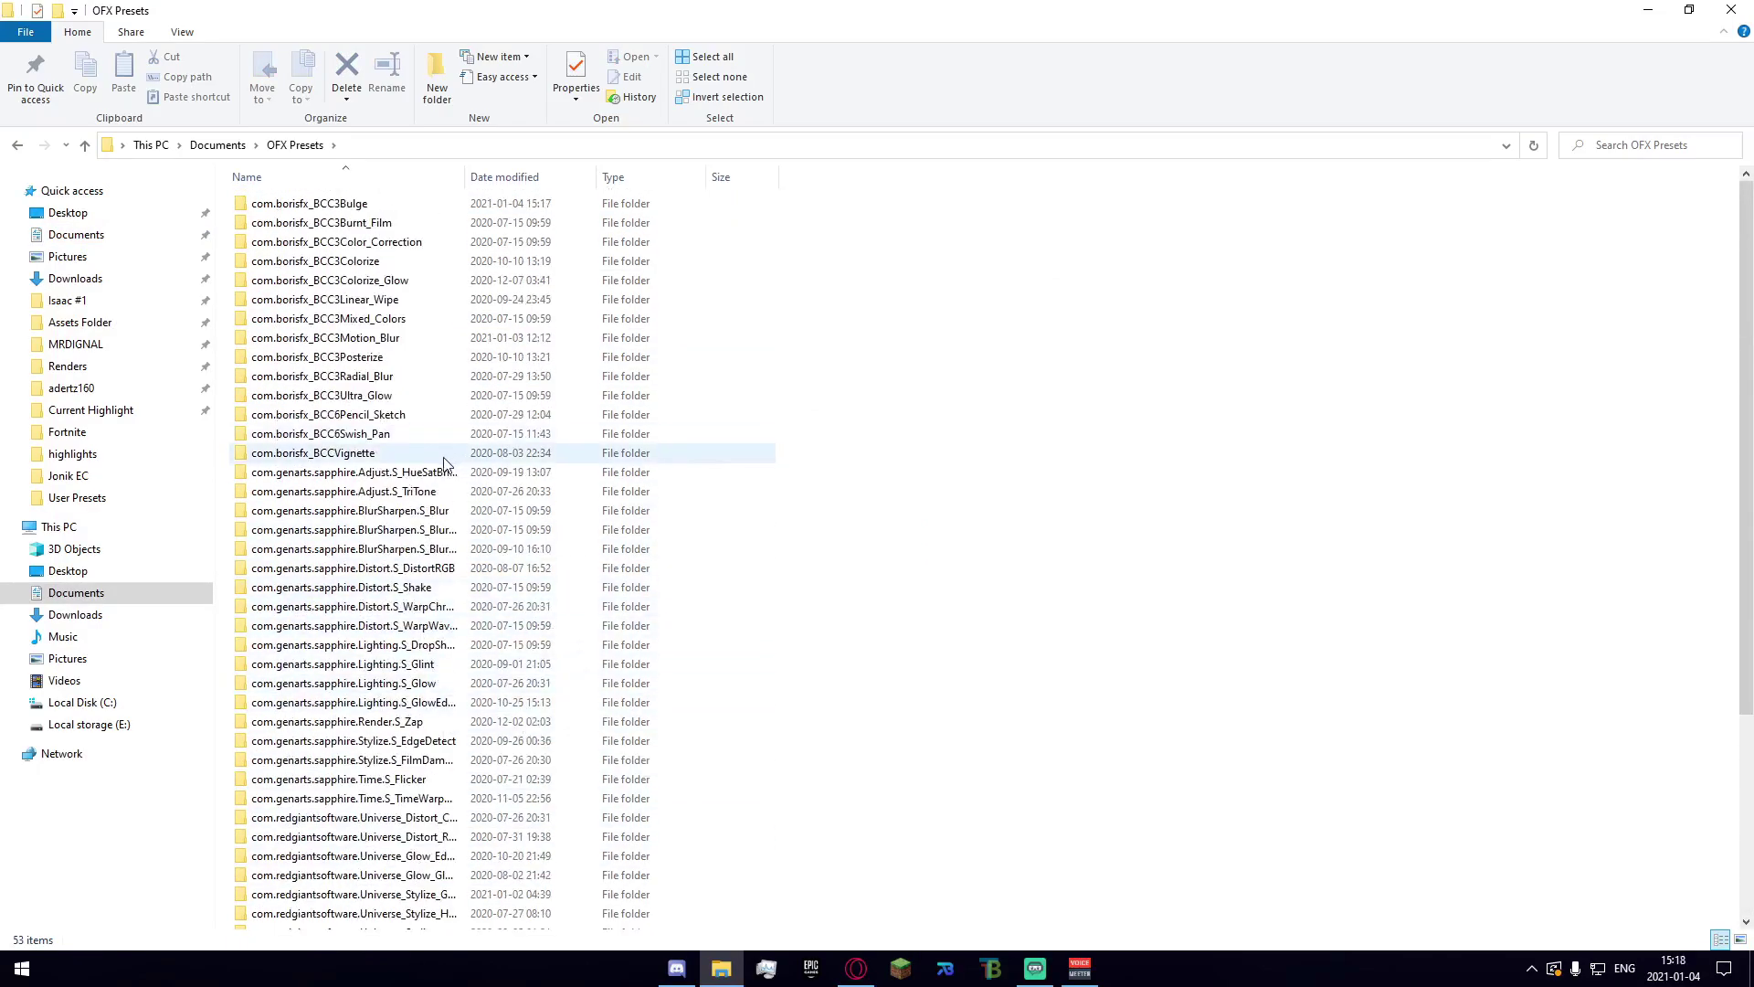
double_click(357, 206)
double_click(313, 215)
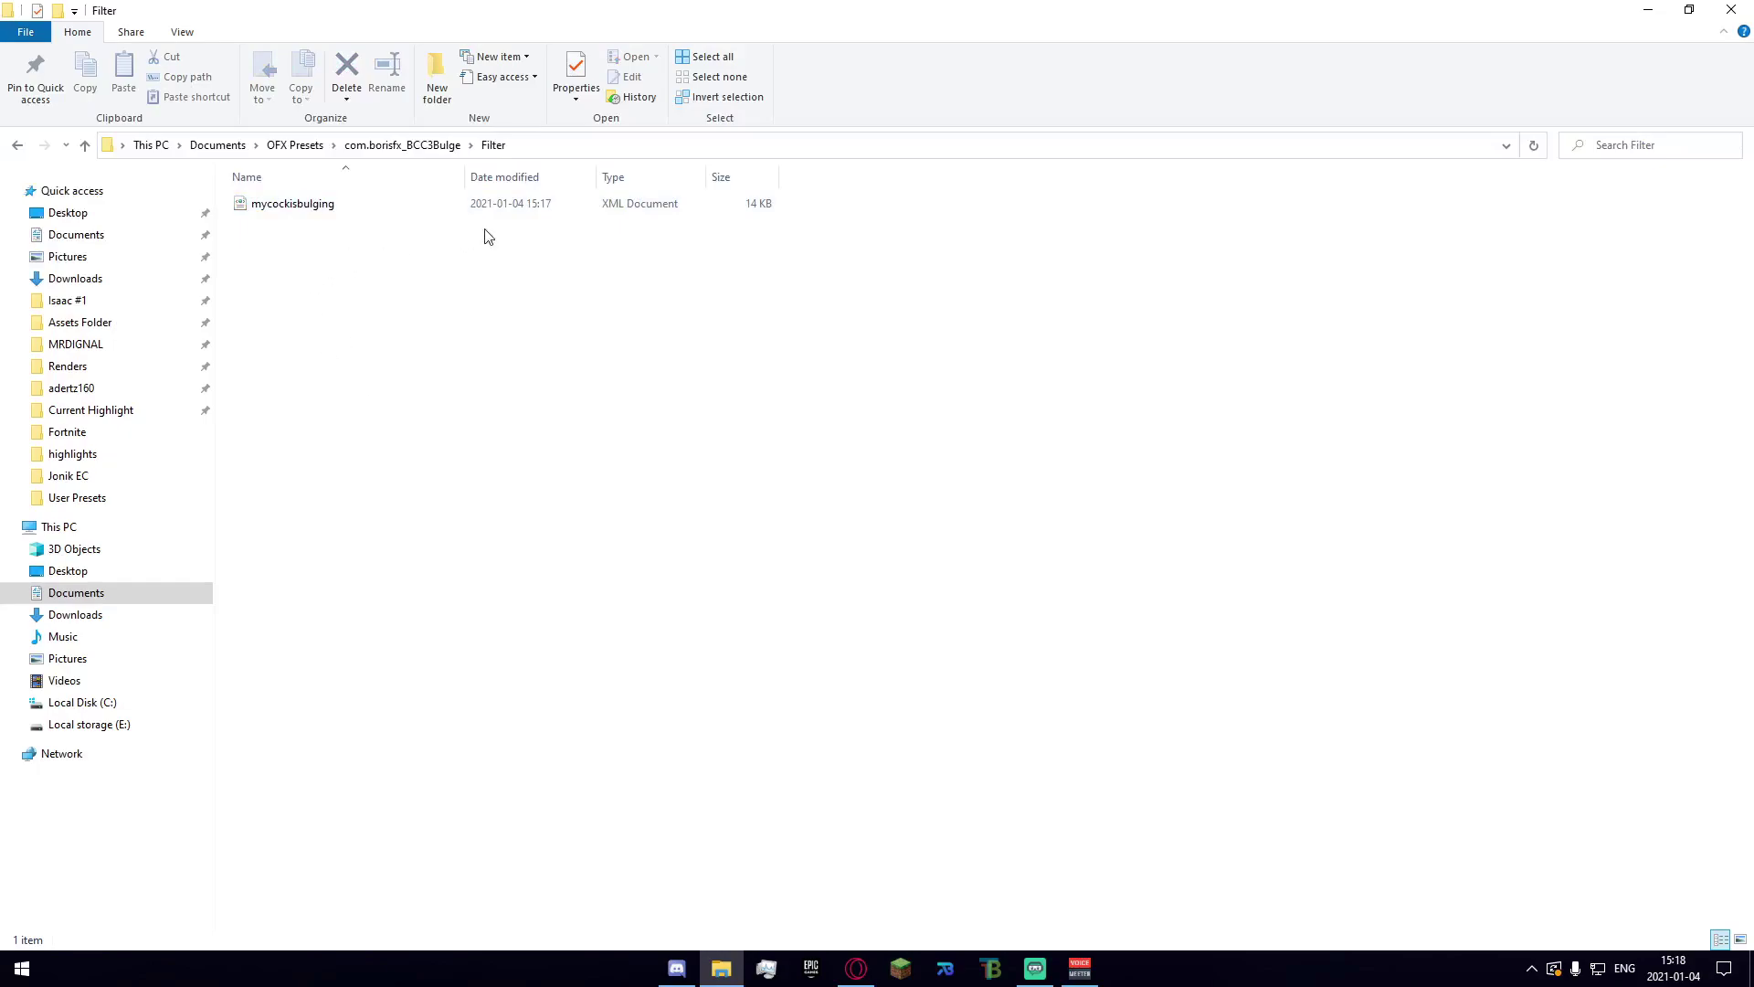
left_click(646, 205)
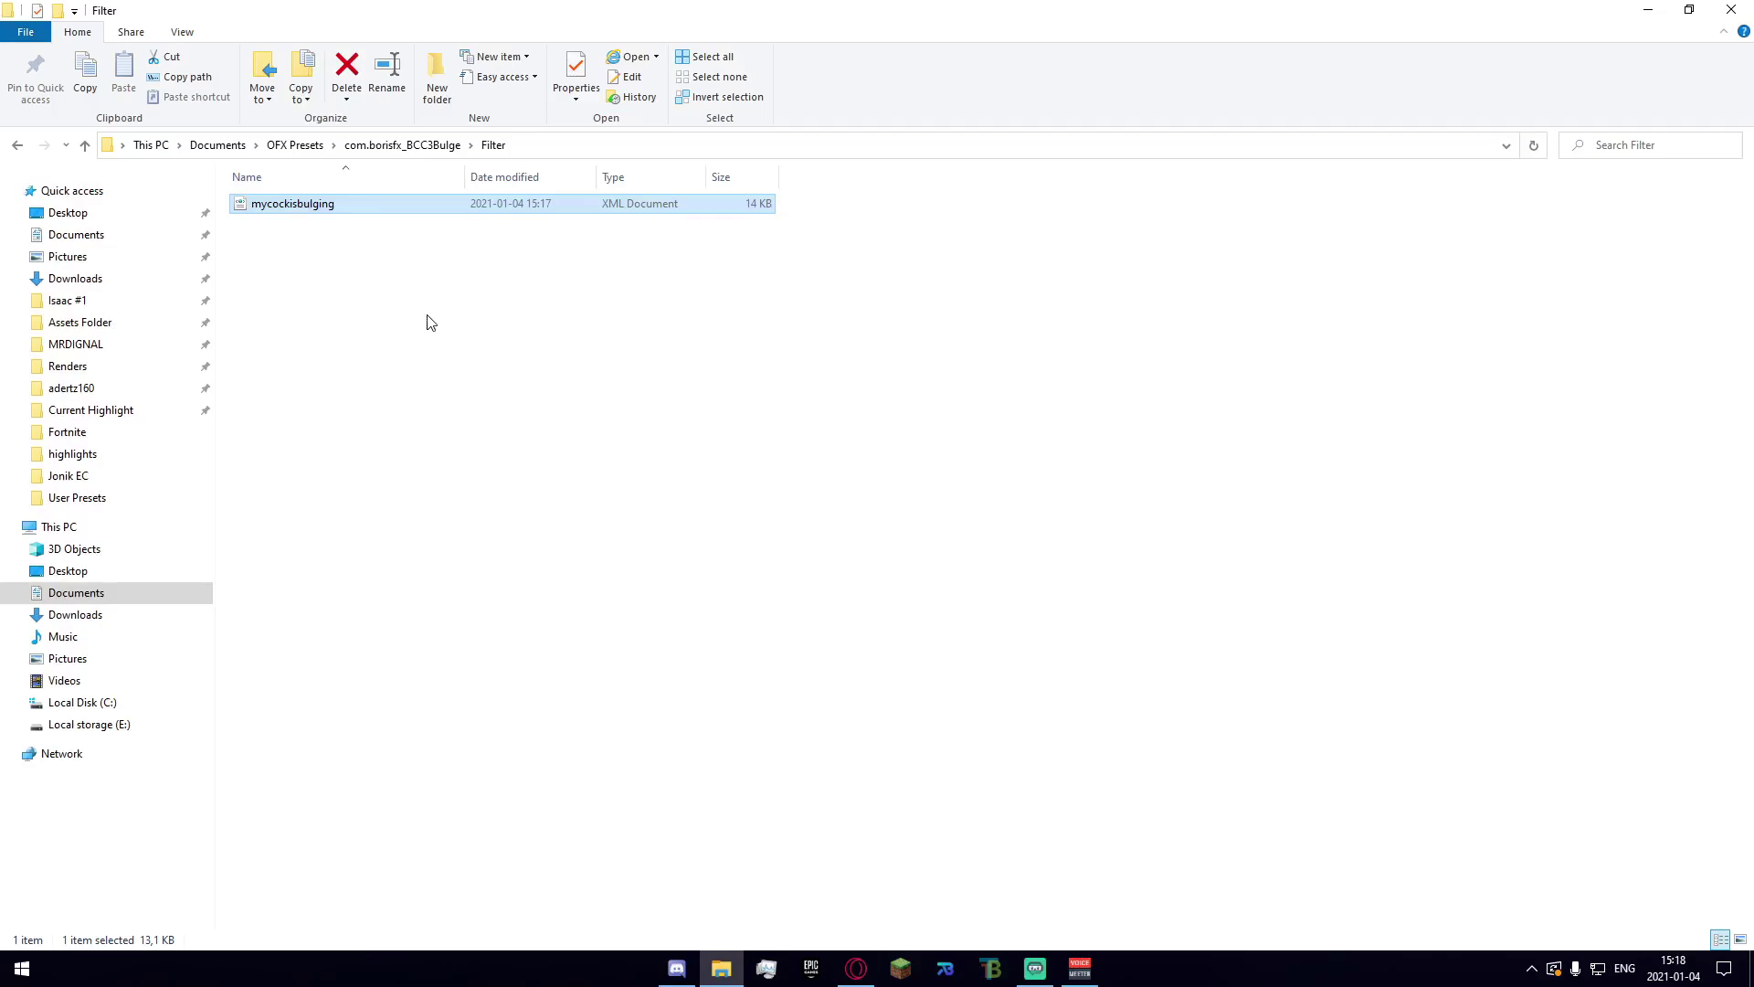
key("alt+Up")
key("alt+Up")
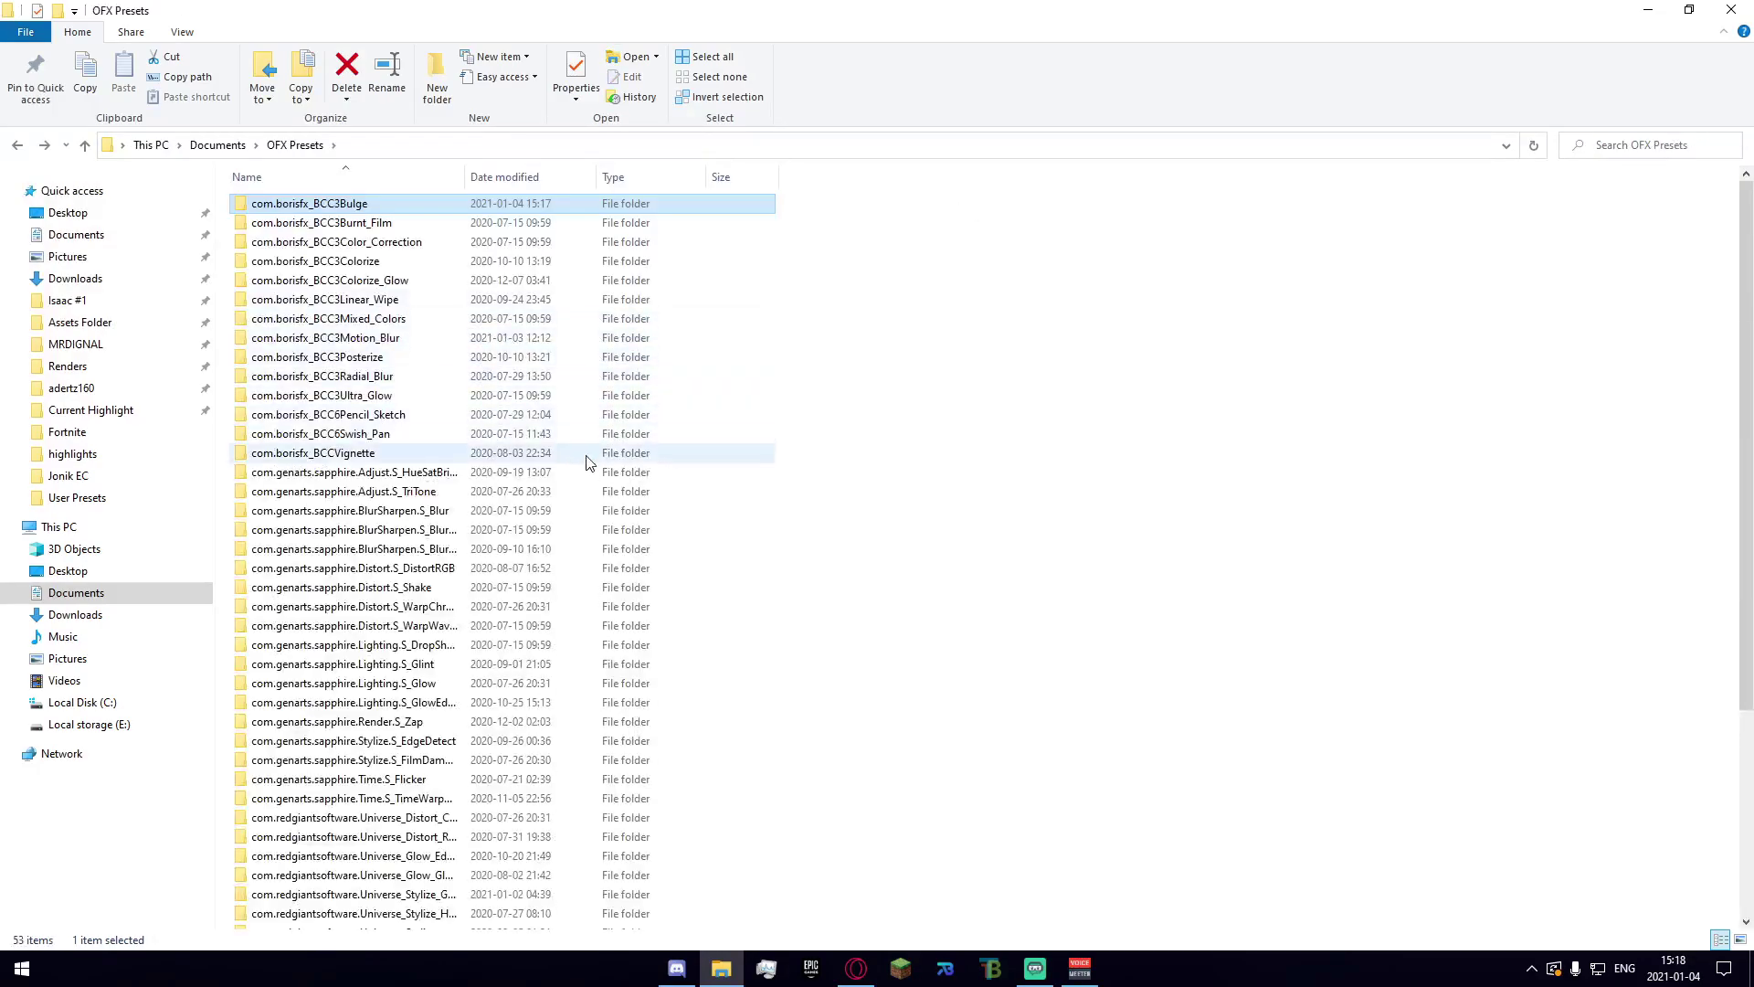
Check the S_BlurMotion Filter folder, then open com.genarts.sapphire.Time.S_Flicker's Filter folder with four XML presets.
scroll(437, 585, "down", 5)
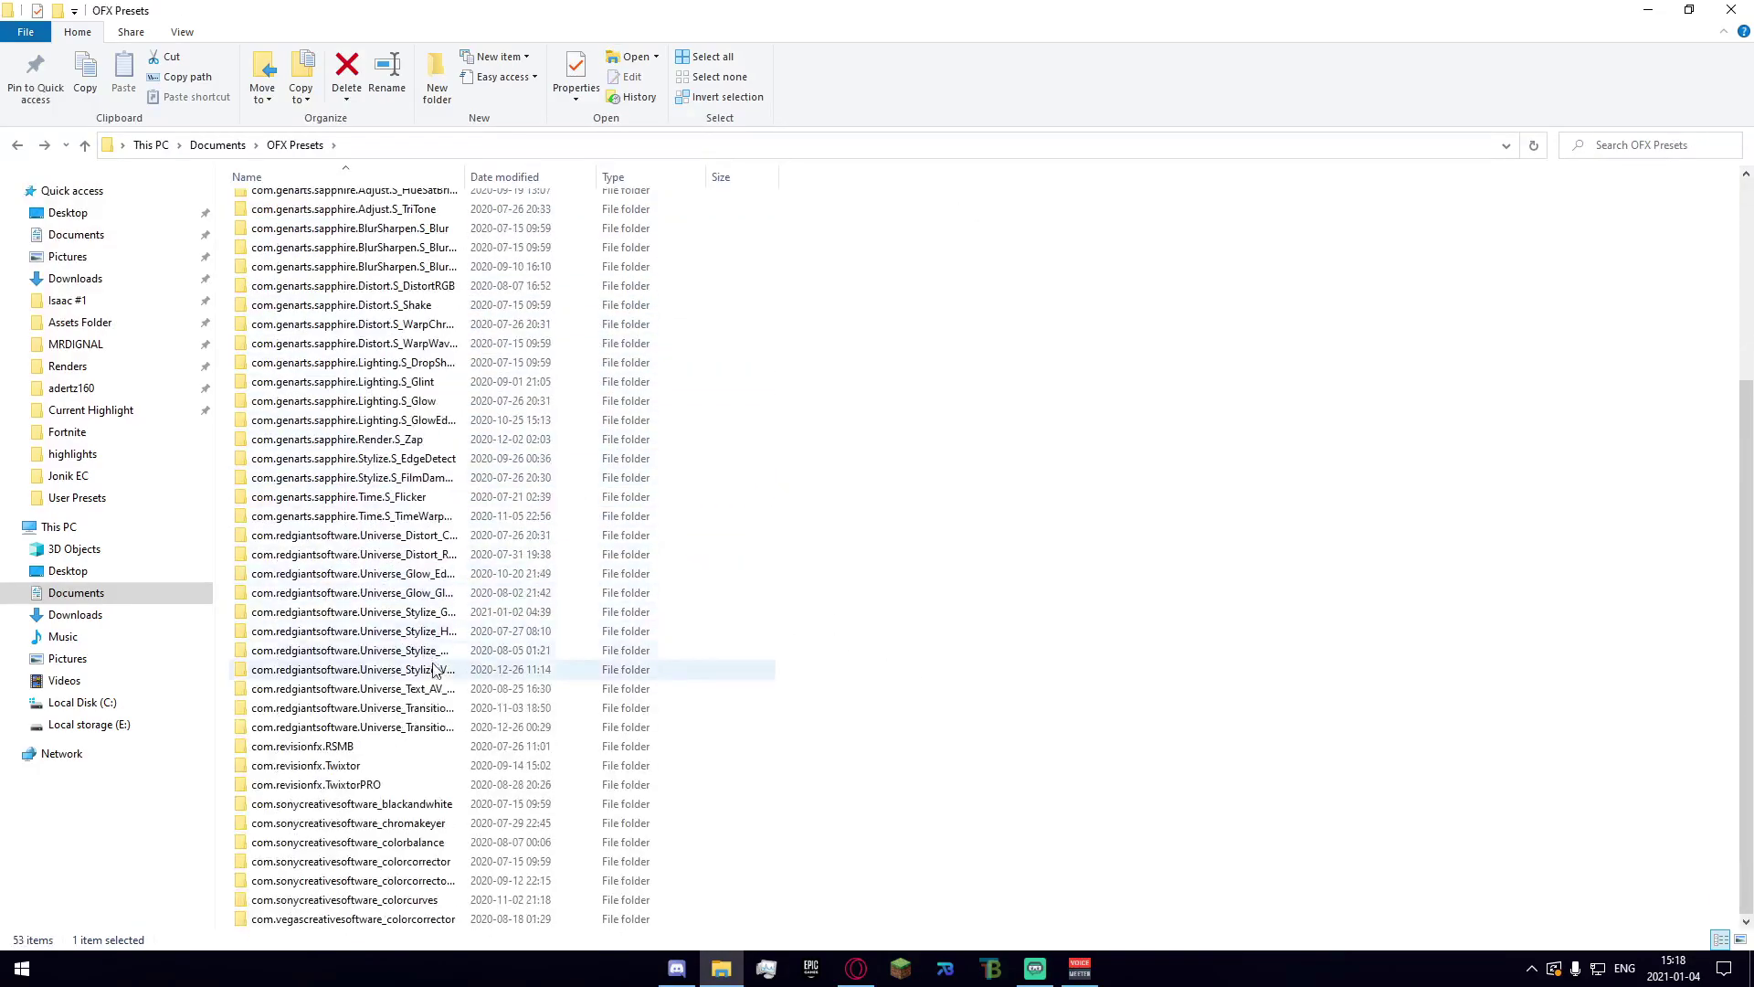
scroll(437, 578, "up", 5)
scroll(435, 570, "down", 5)
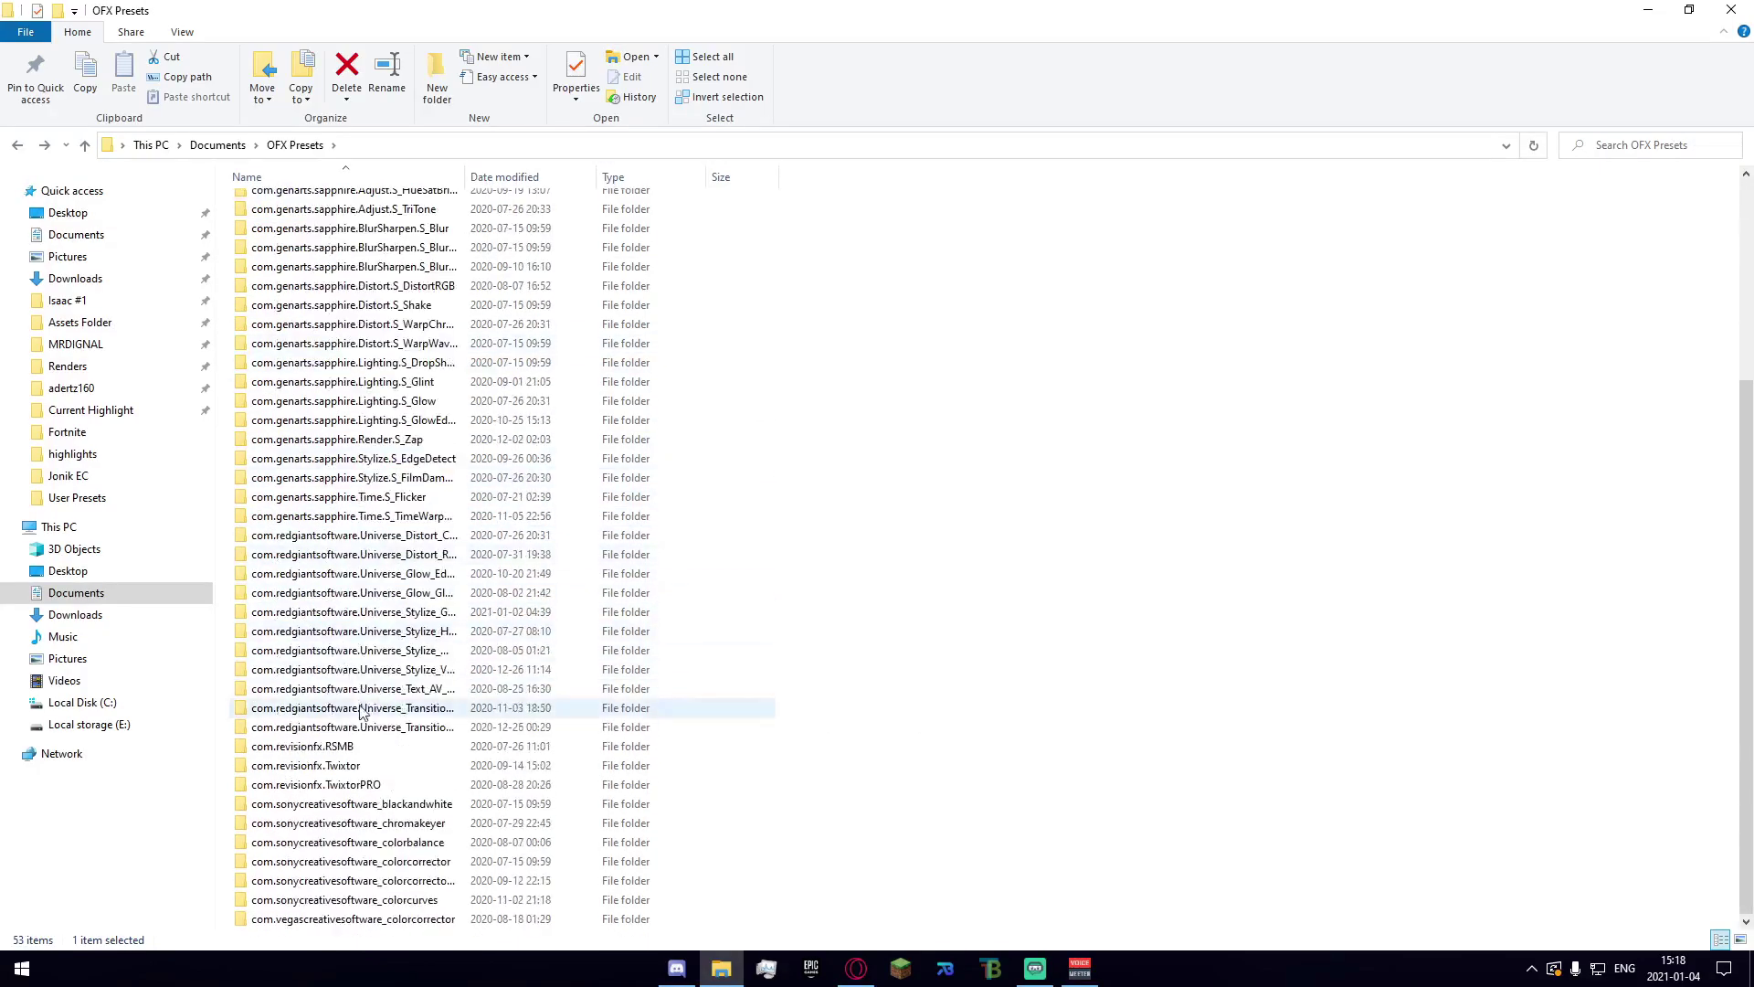
scroll(433, 557, "up", 5)
double_click(433, 558)
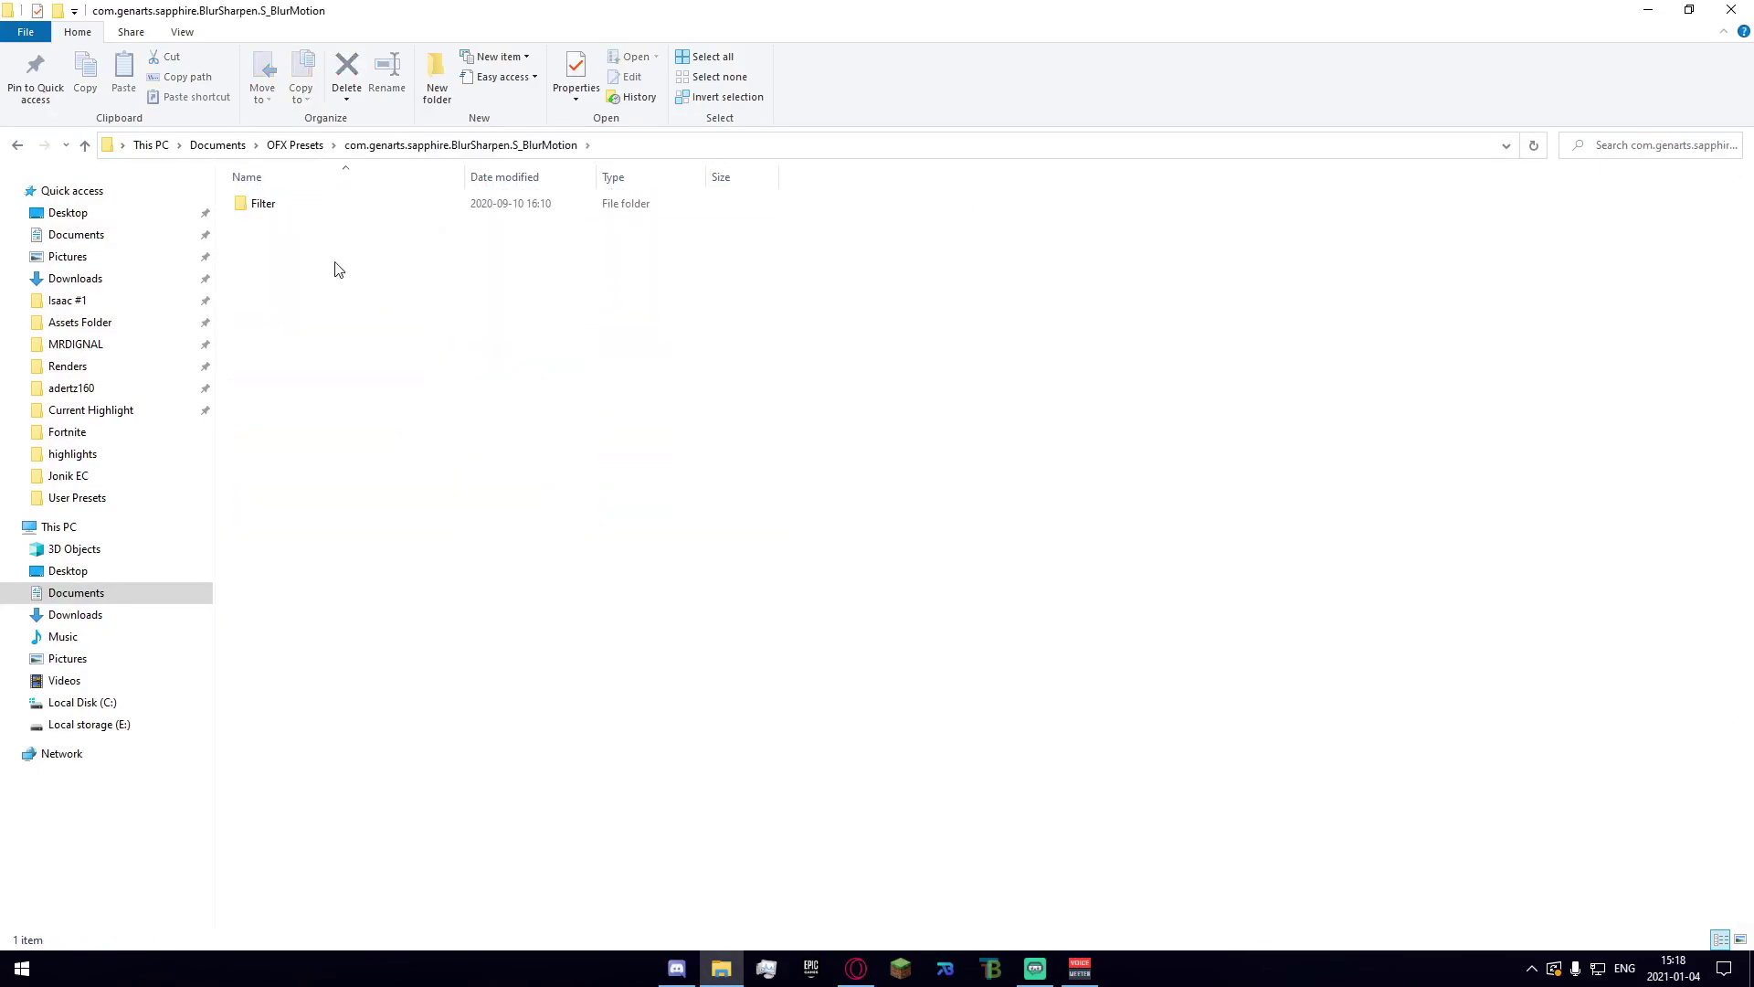
double_click(338, 203)
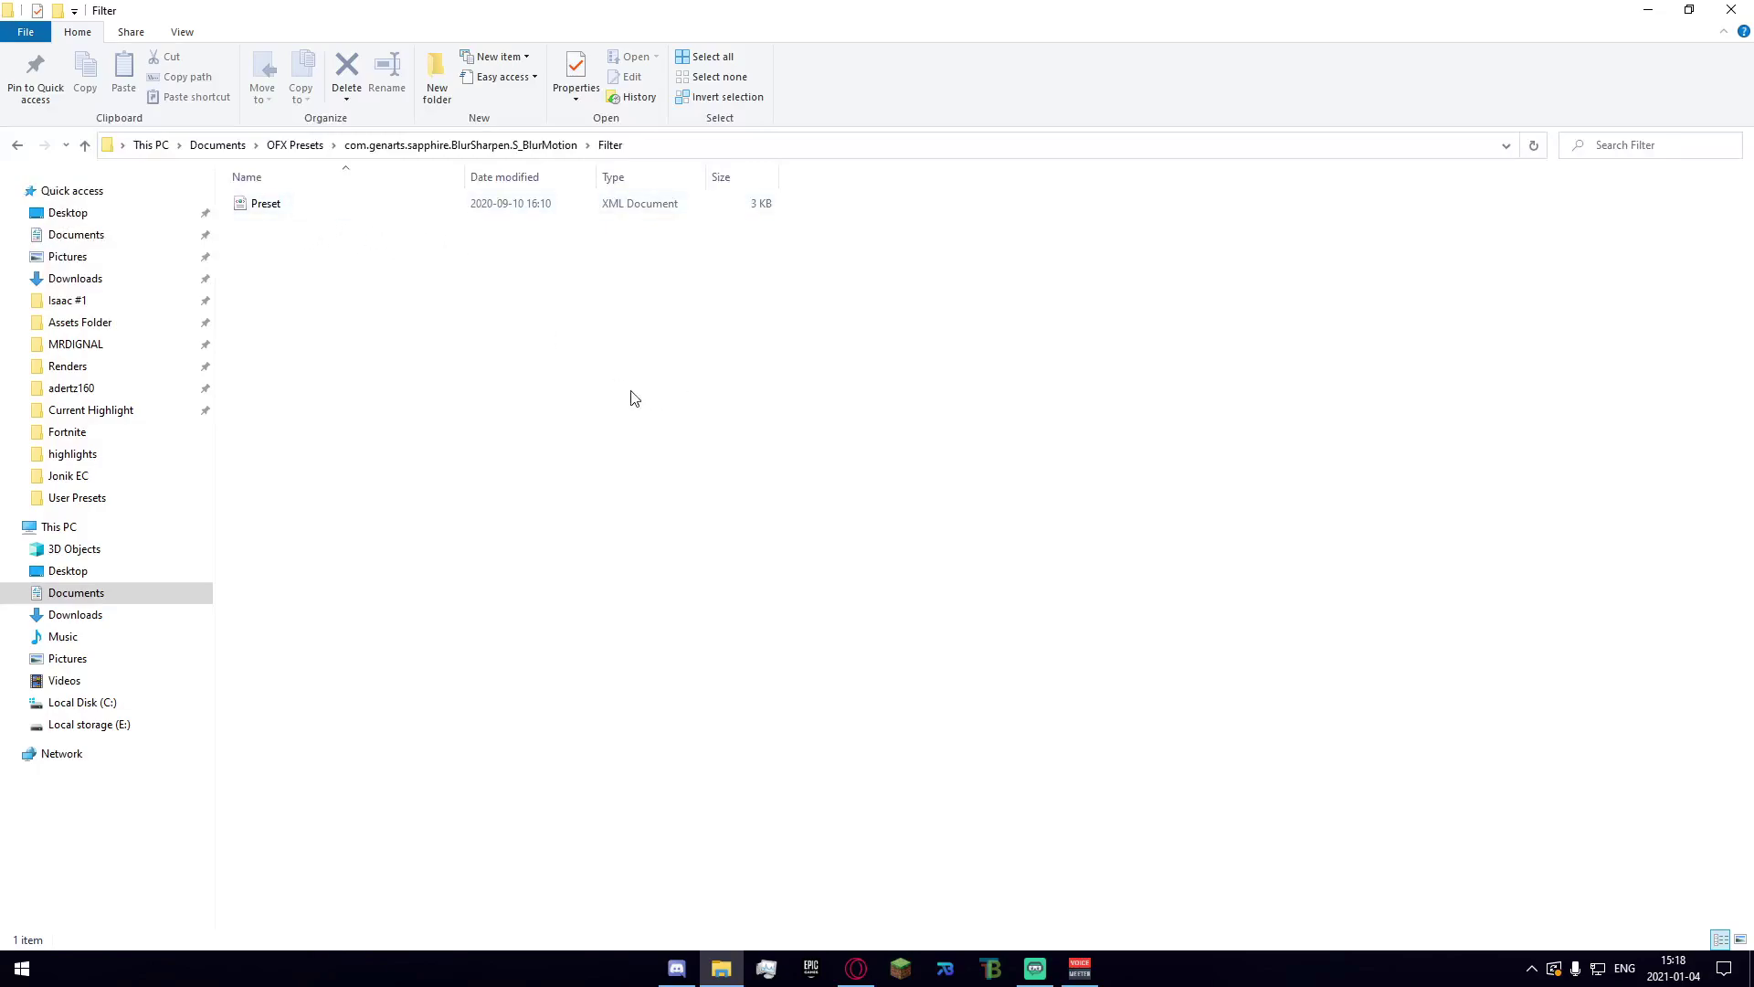
key("BackSpace")
key("BackSpace")
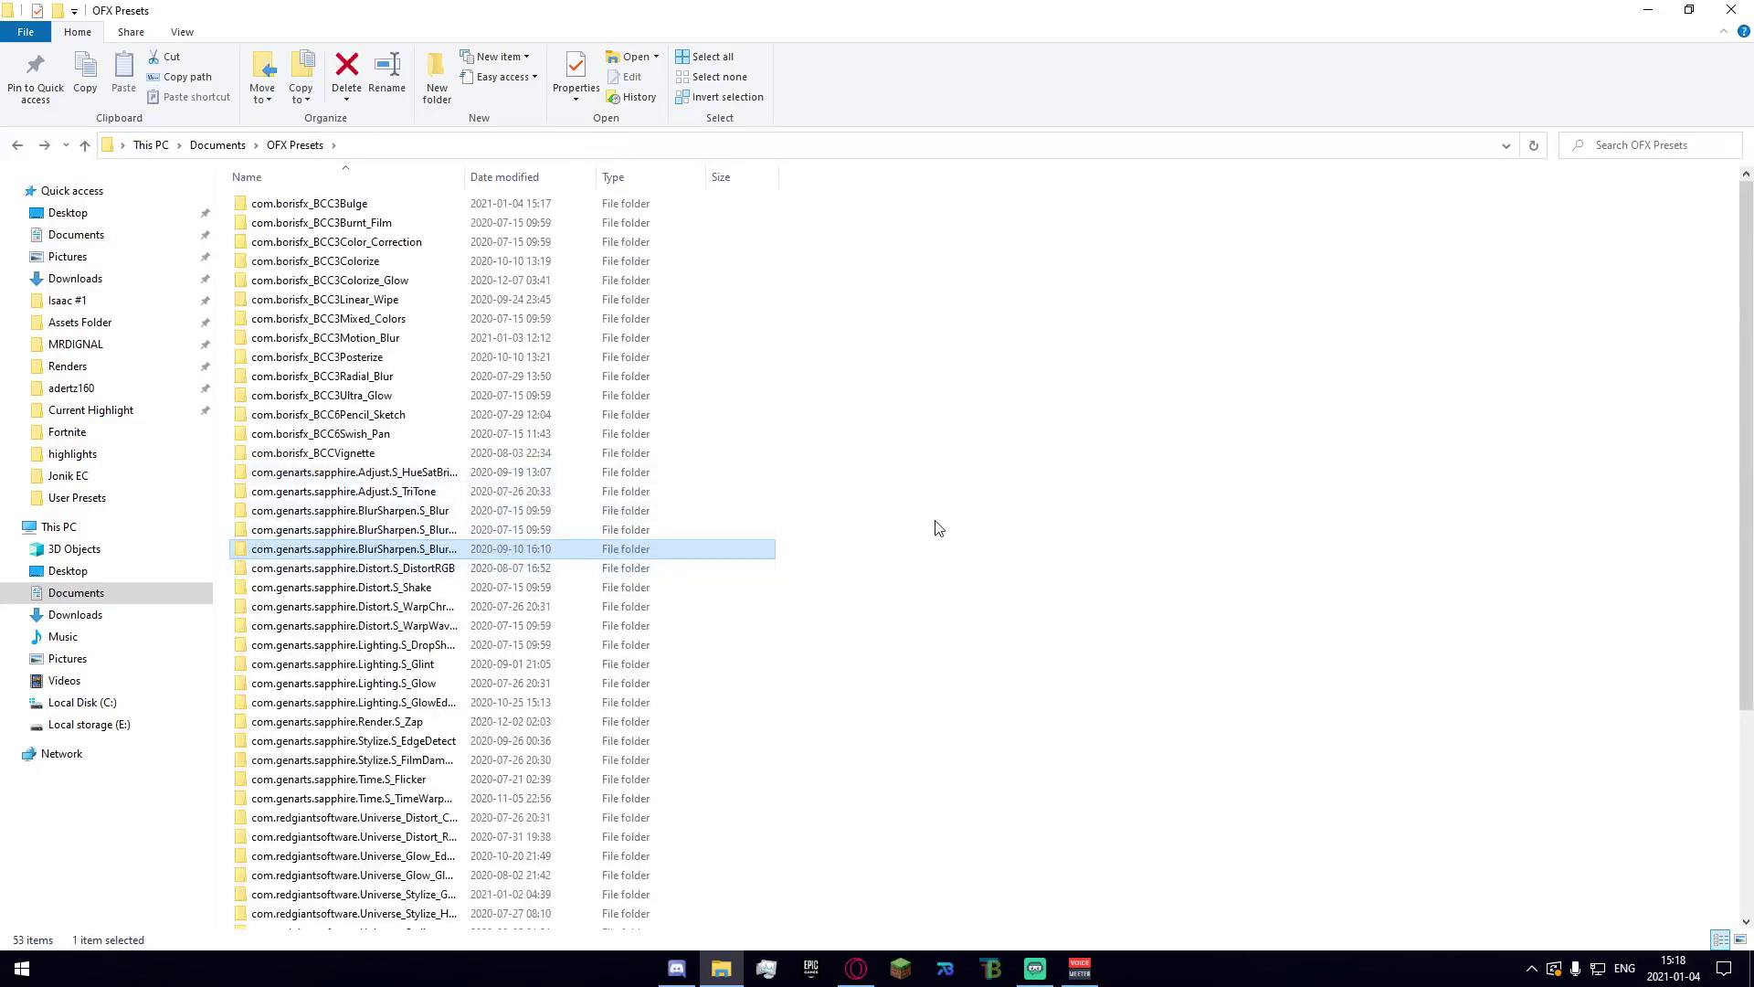
double_click(648, 788)
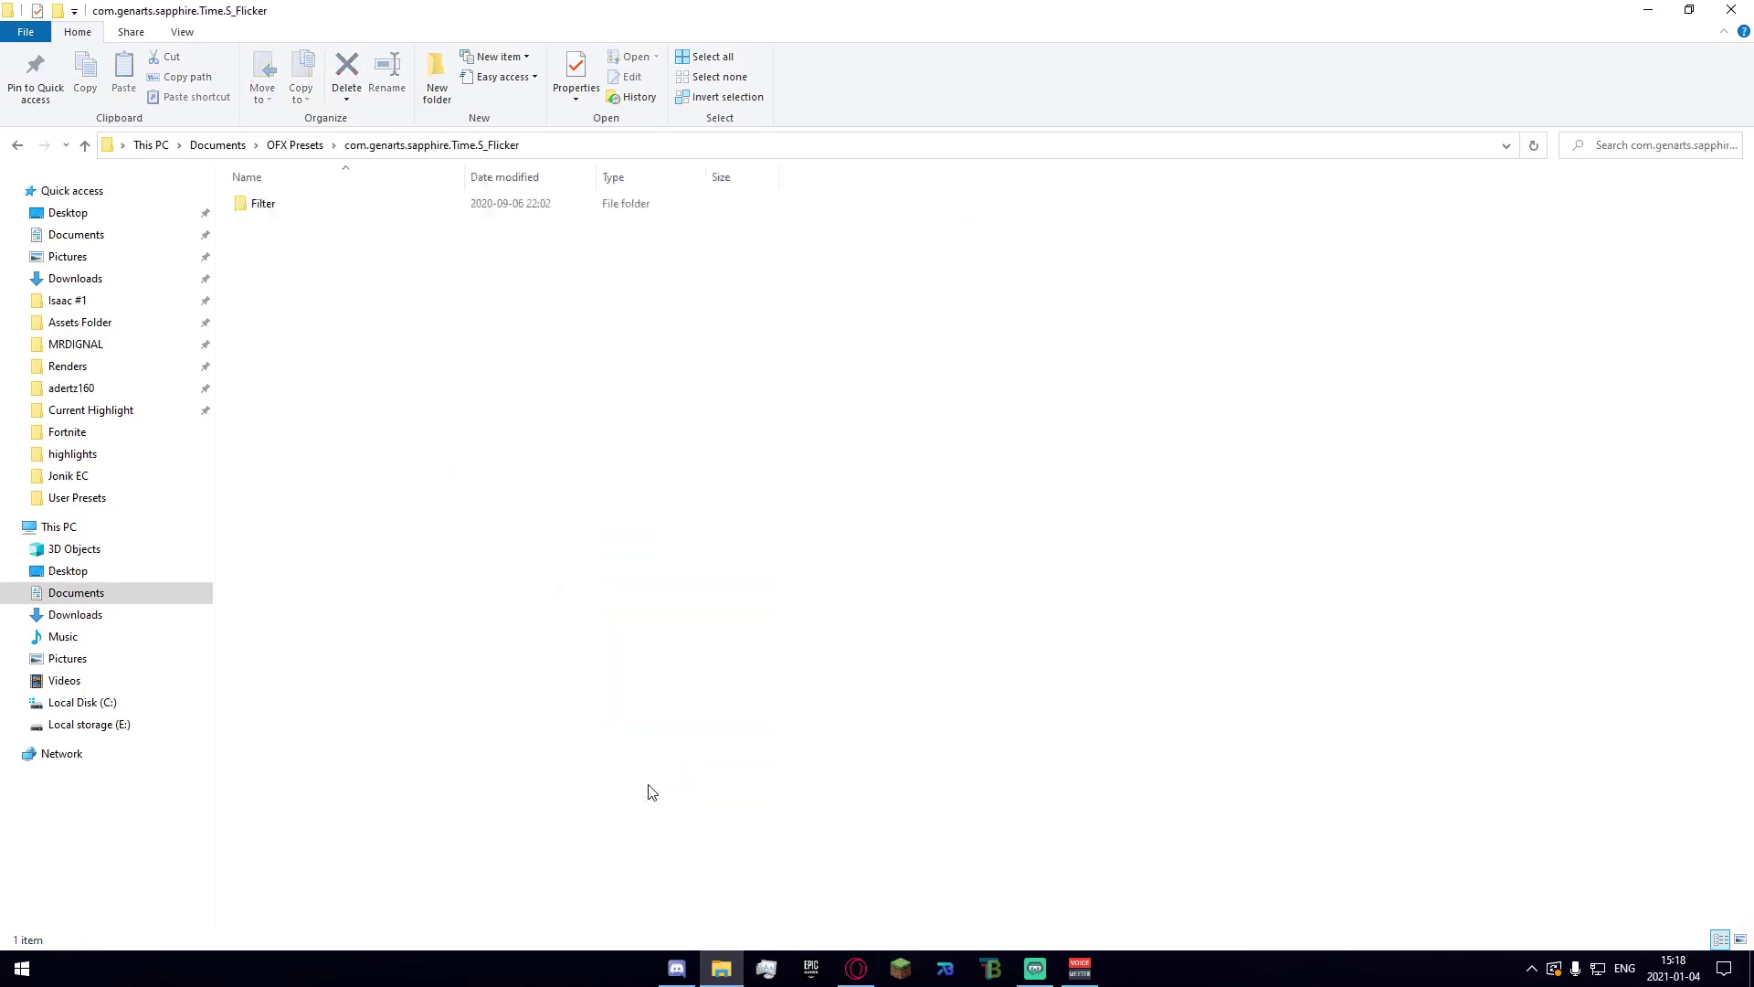
double_click(259, 204)
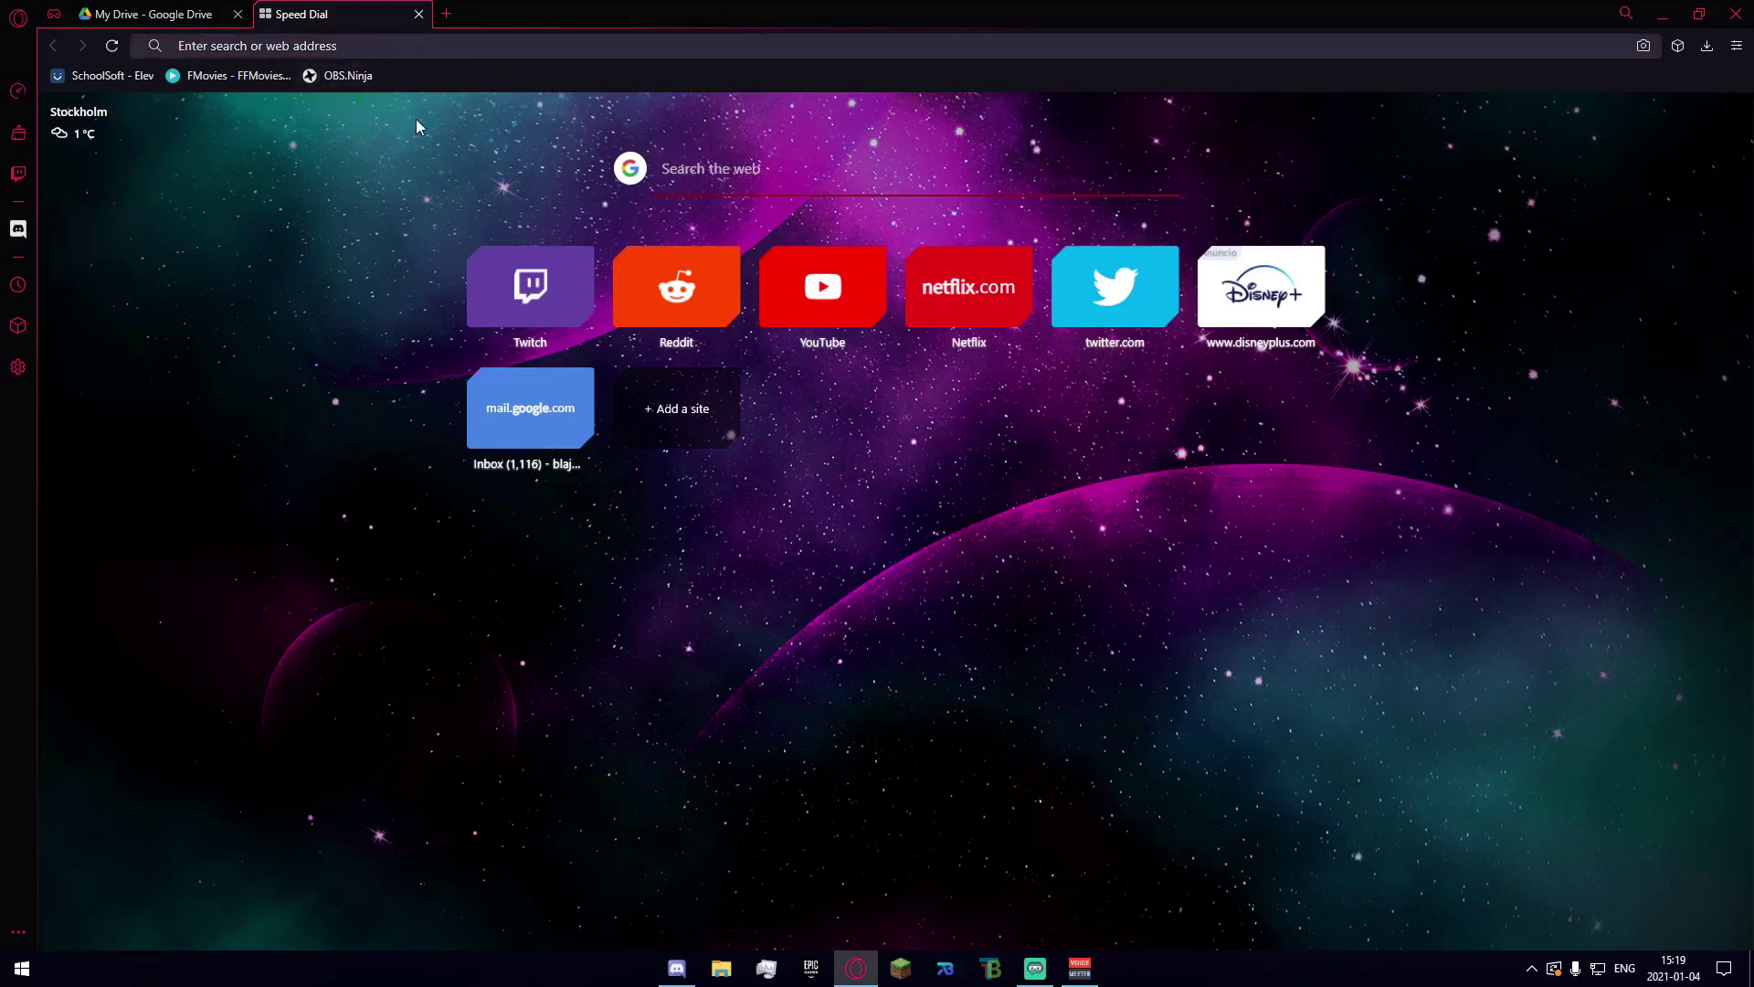
Search Google for 'preset manager 2.0' and open the Software Informer result in a new tab.
type("preset manager 2.0")
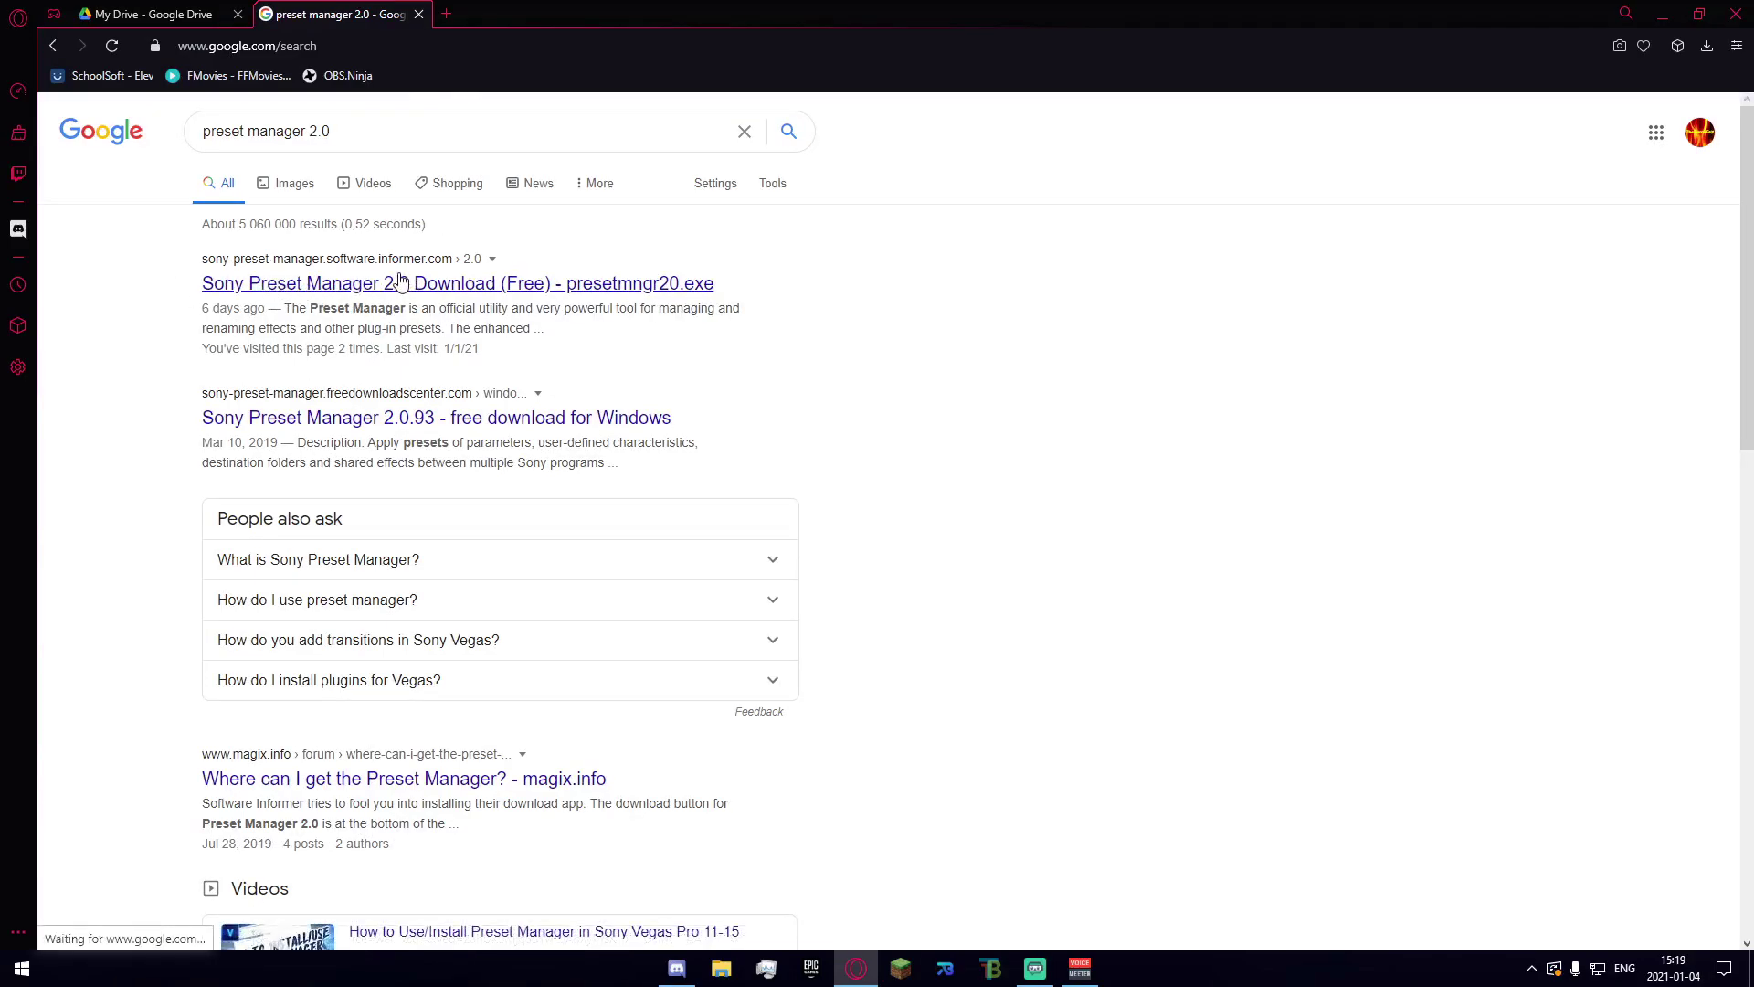
middle_click(356, 286)
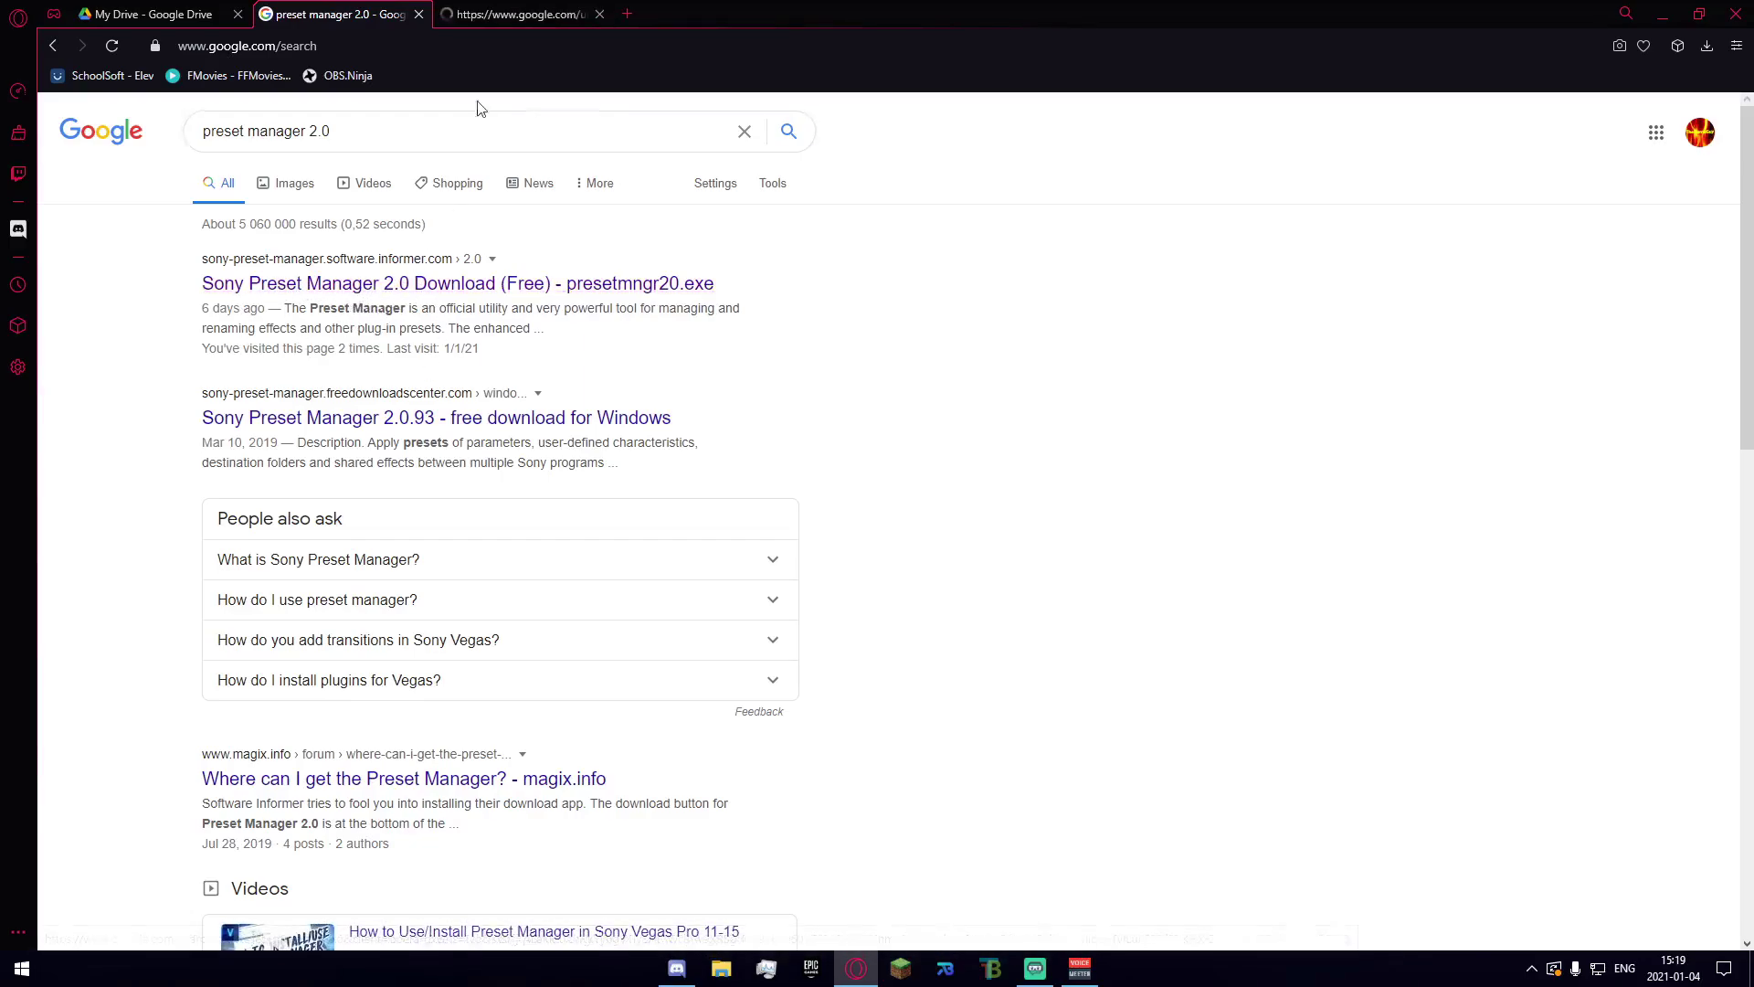
left_click(480, 18)
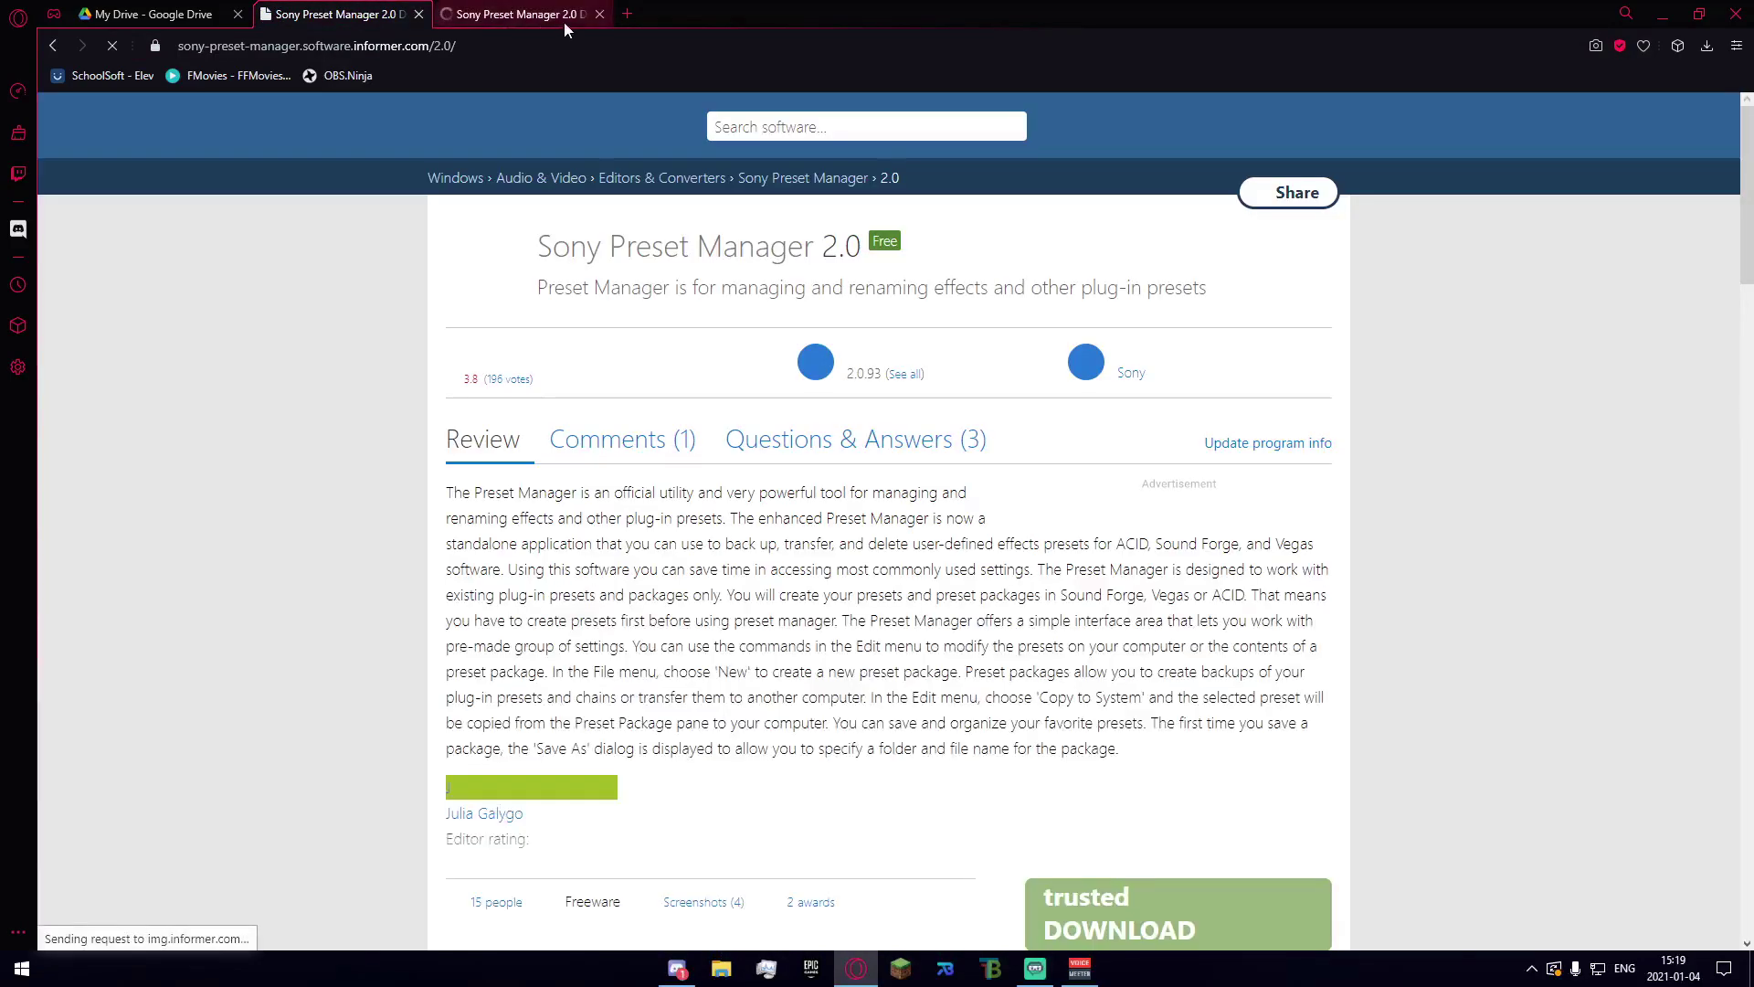
Close the duplicate tab and go to the Sony Preset Manager download page.
left_click(597, 14)
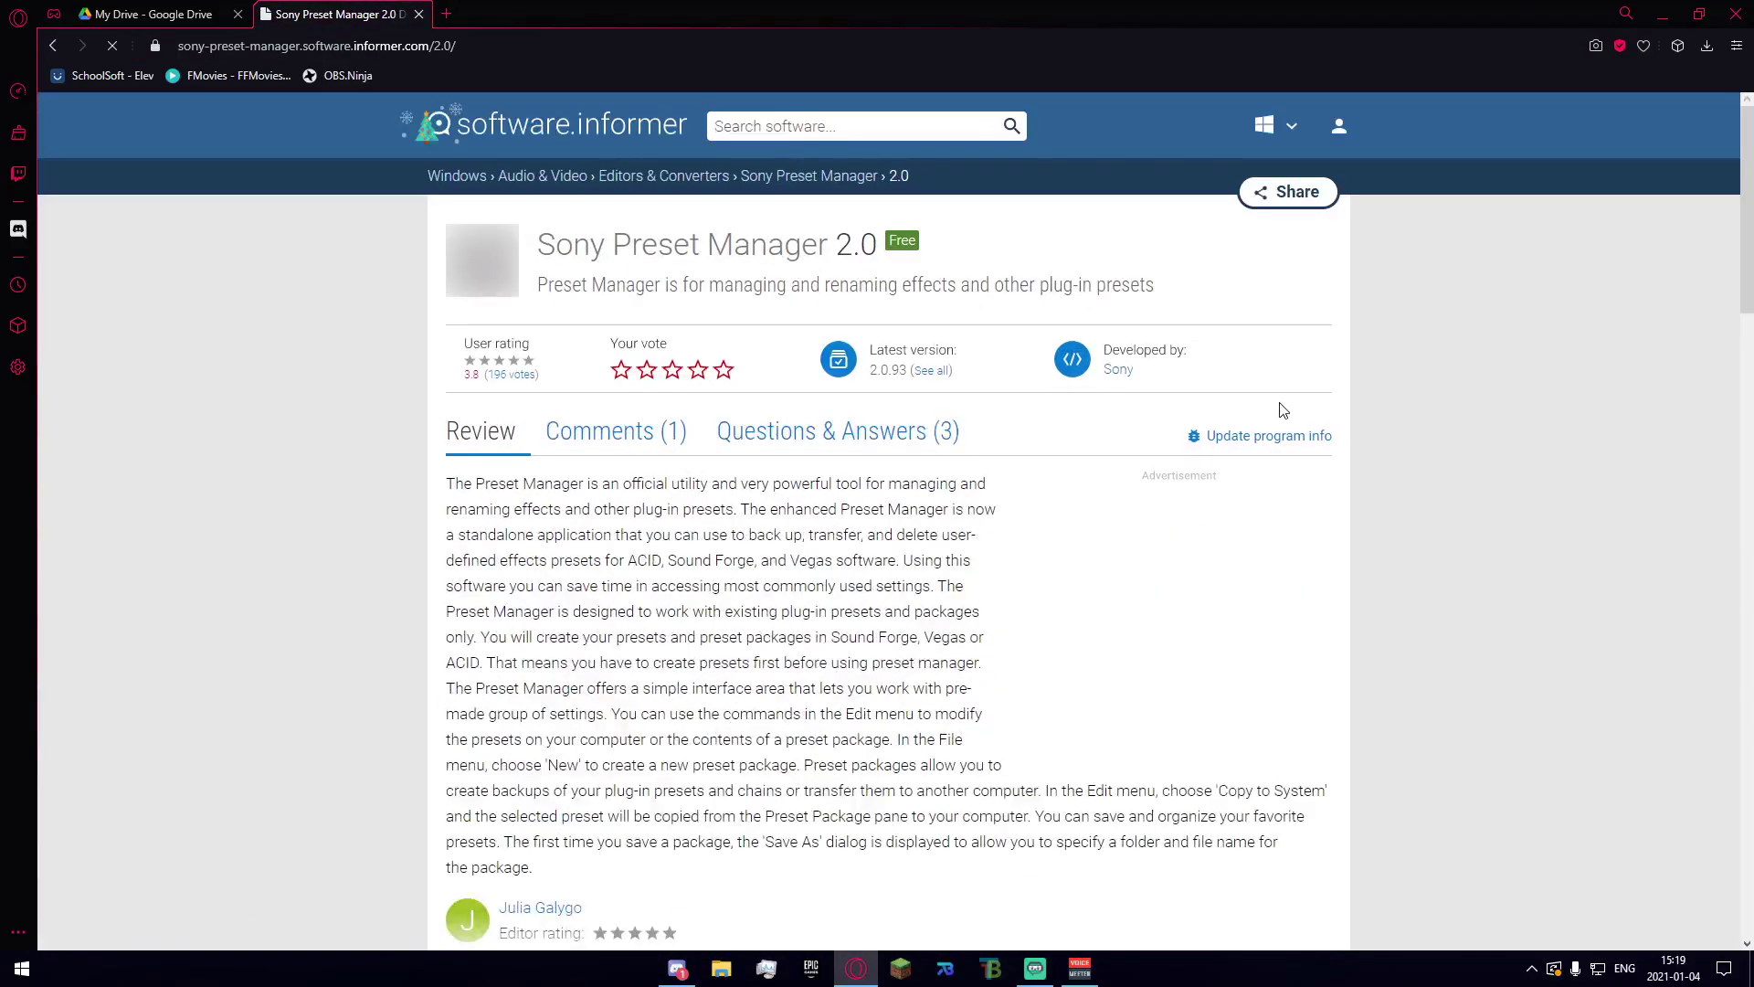
scroll(1231, 466, "down", 1)
scroll(1231, 466, "down", 1)
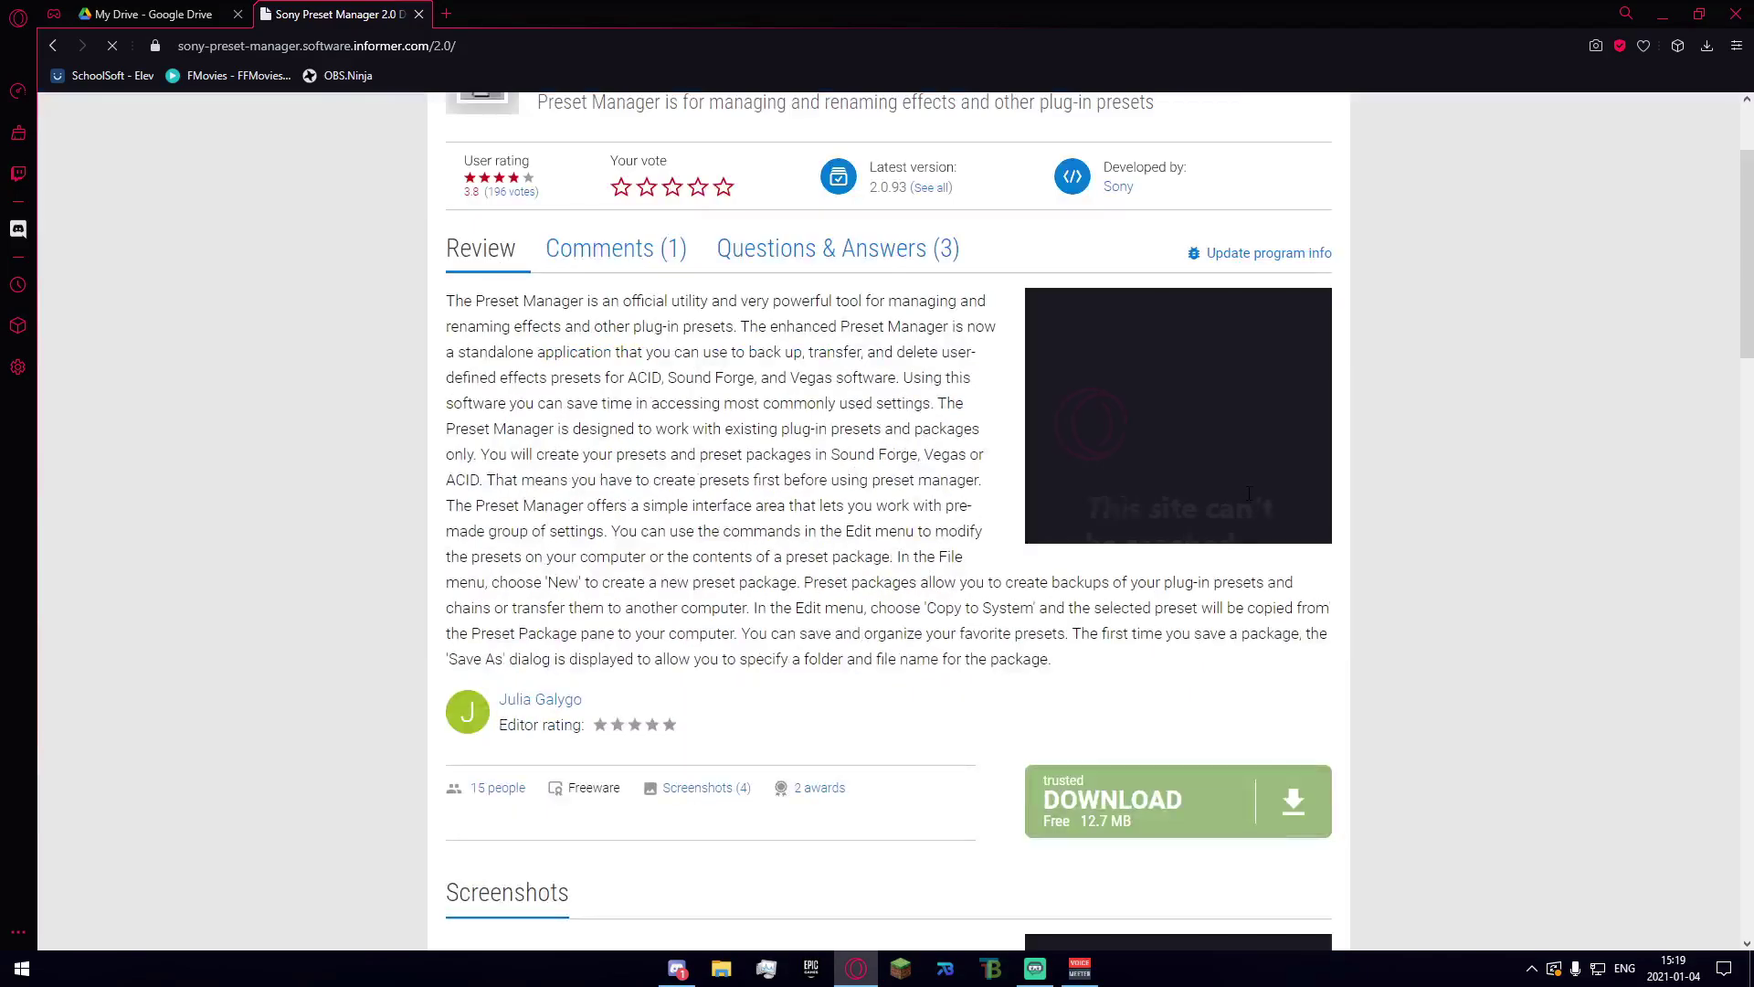
scroll(1193, 490, "up", 2)
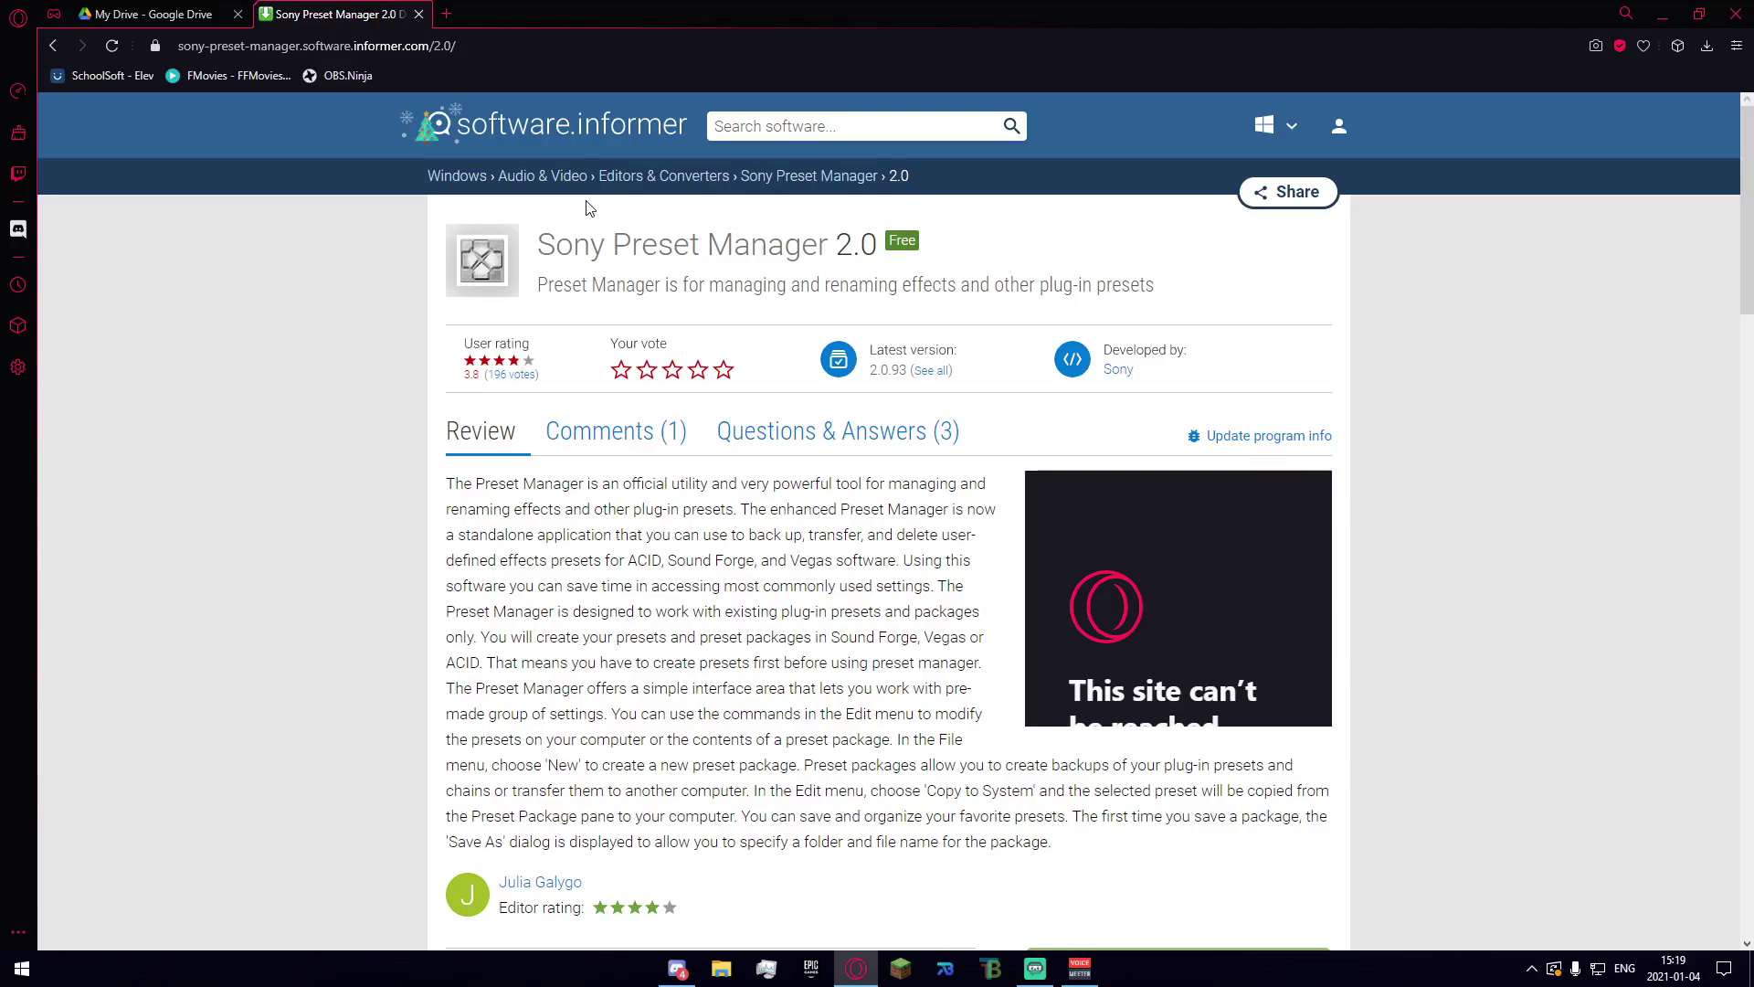
scroll(589, 209, "down", 4)
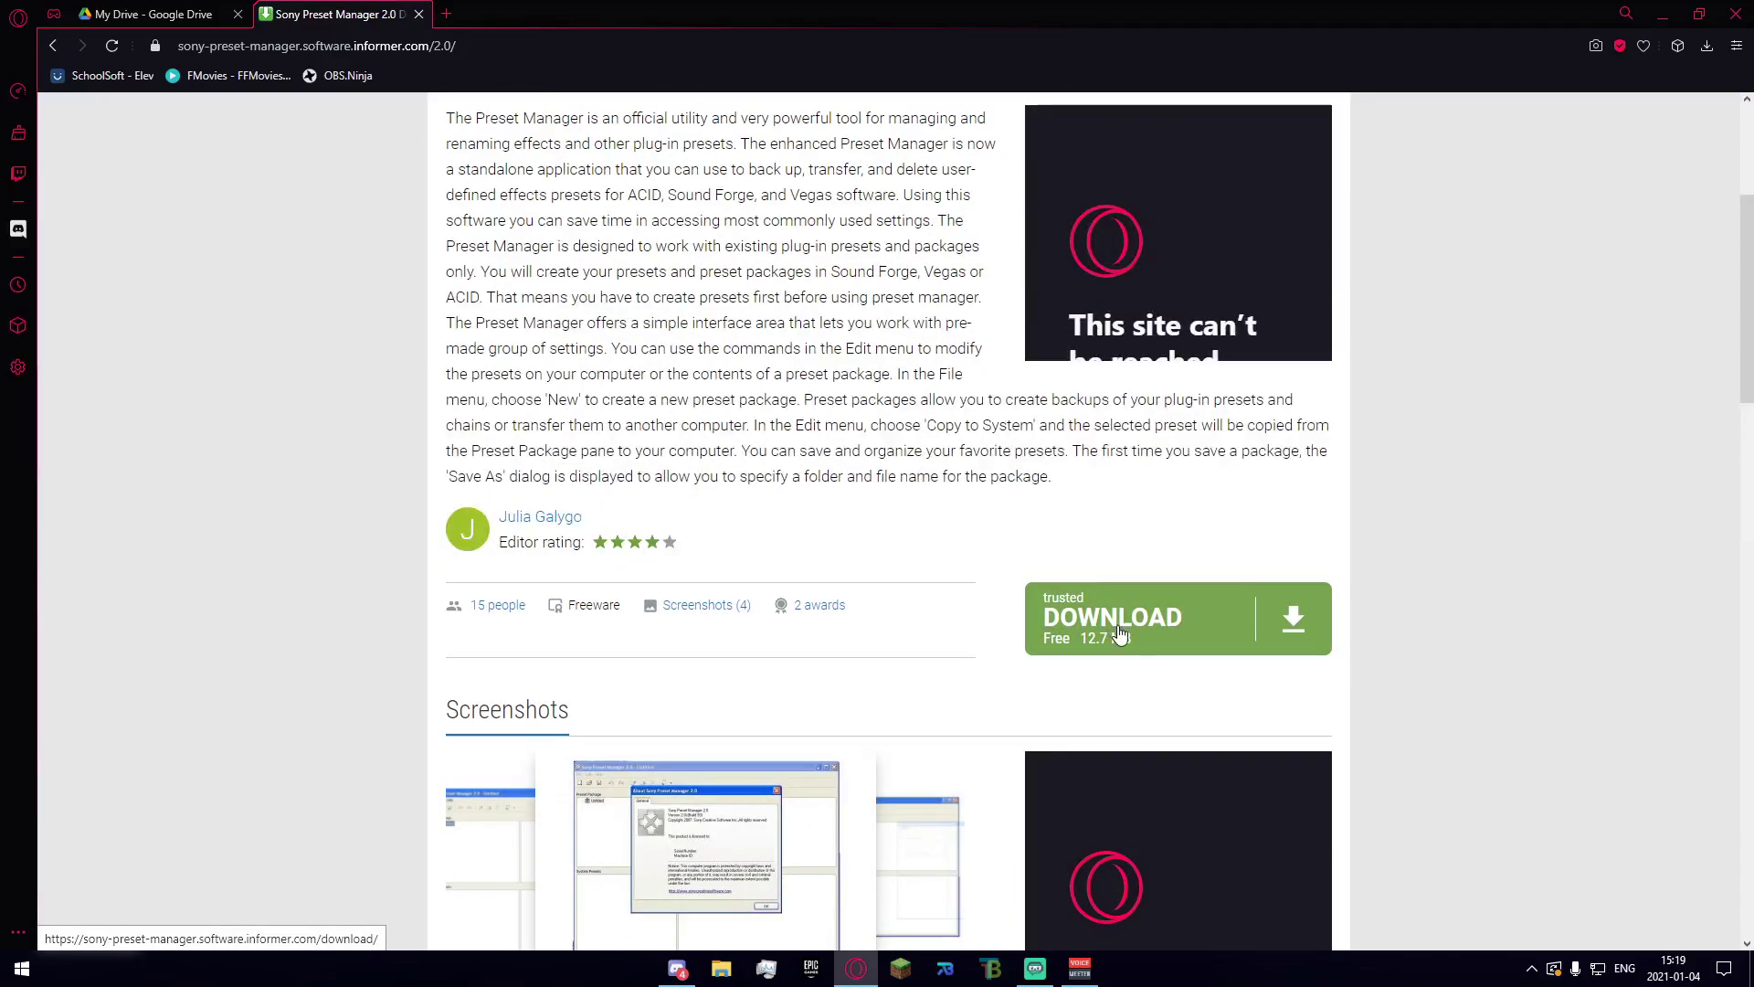
left_click(1088, 624)
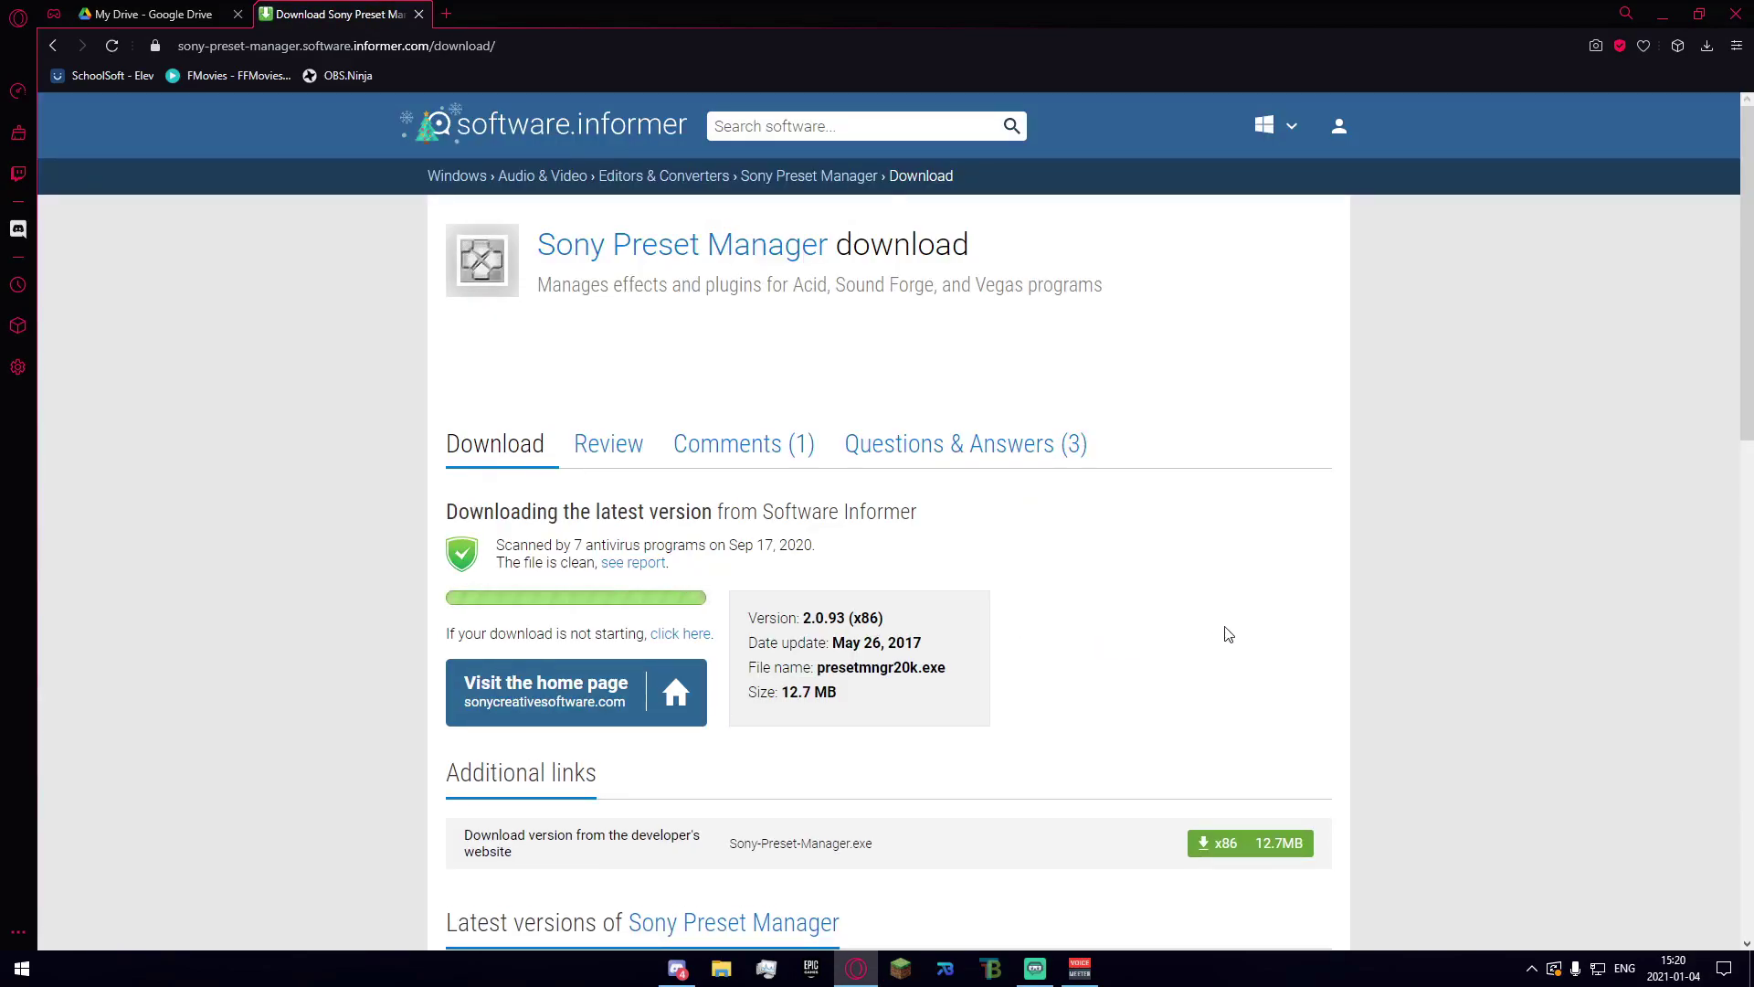
Start downloading the x86 presetmngr20k installer.
scroll(1230, 639, "down", 1)
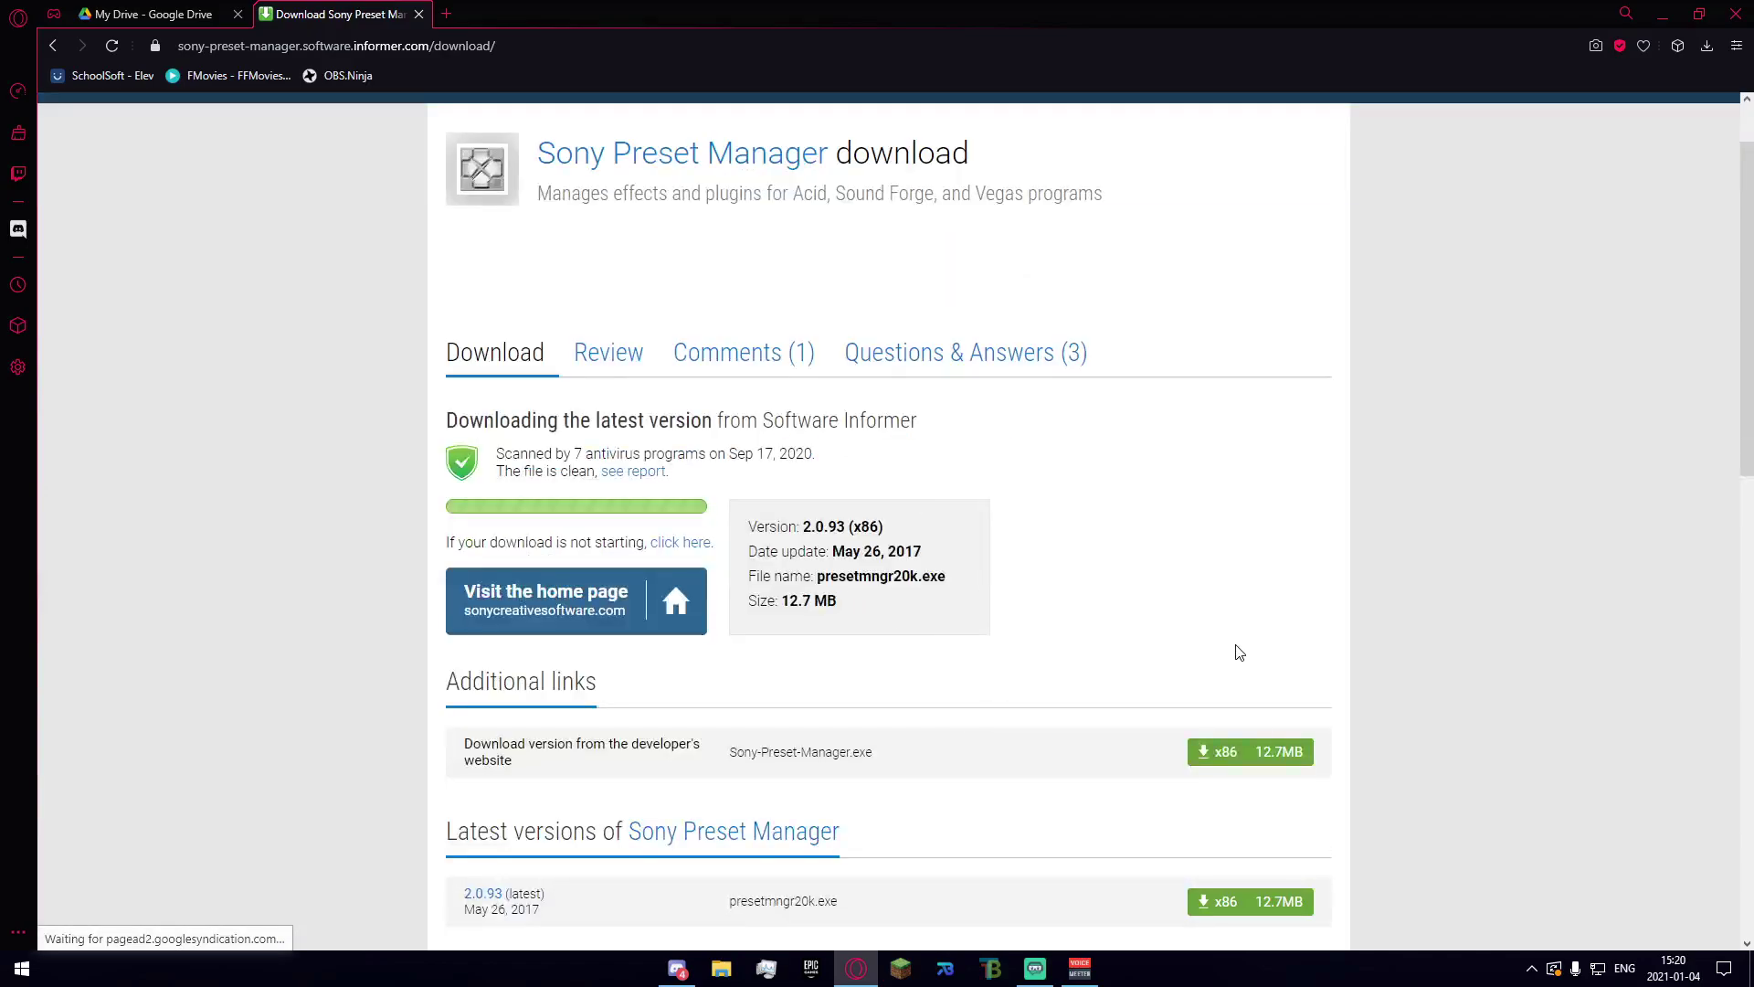
scroll(1239, 651, "down", 1)
left_click(1239, 654)
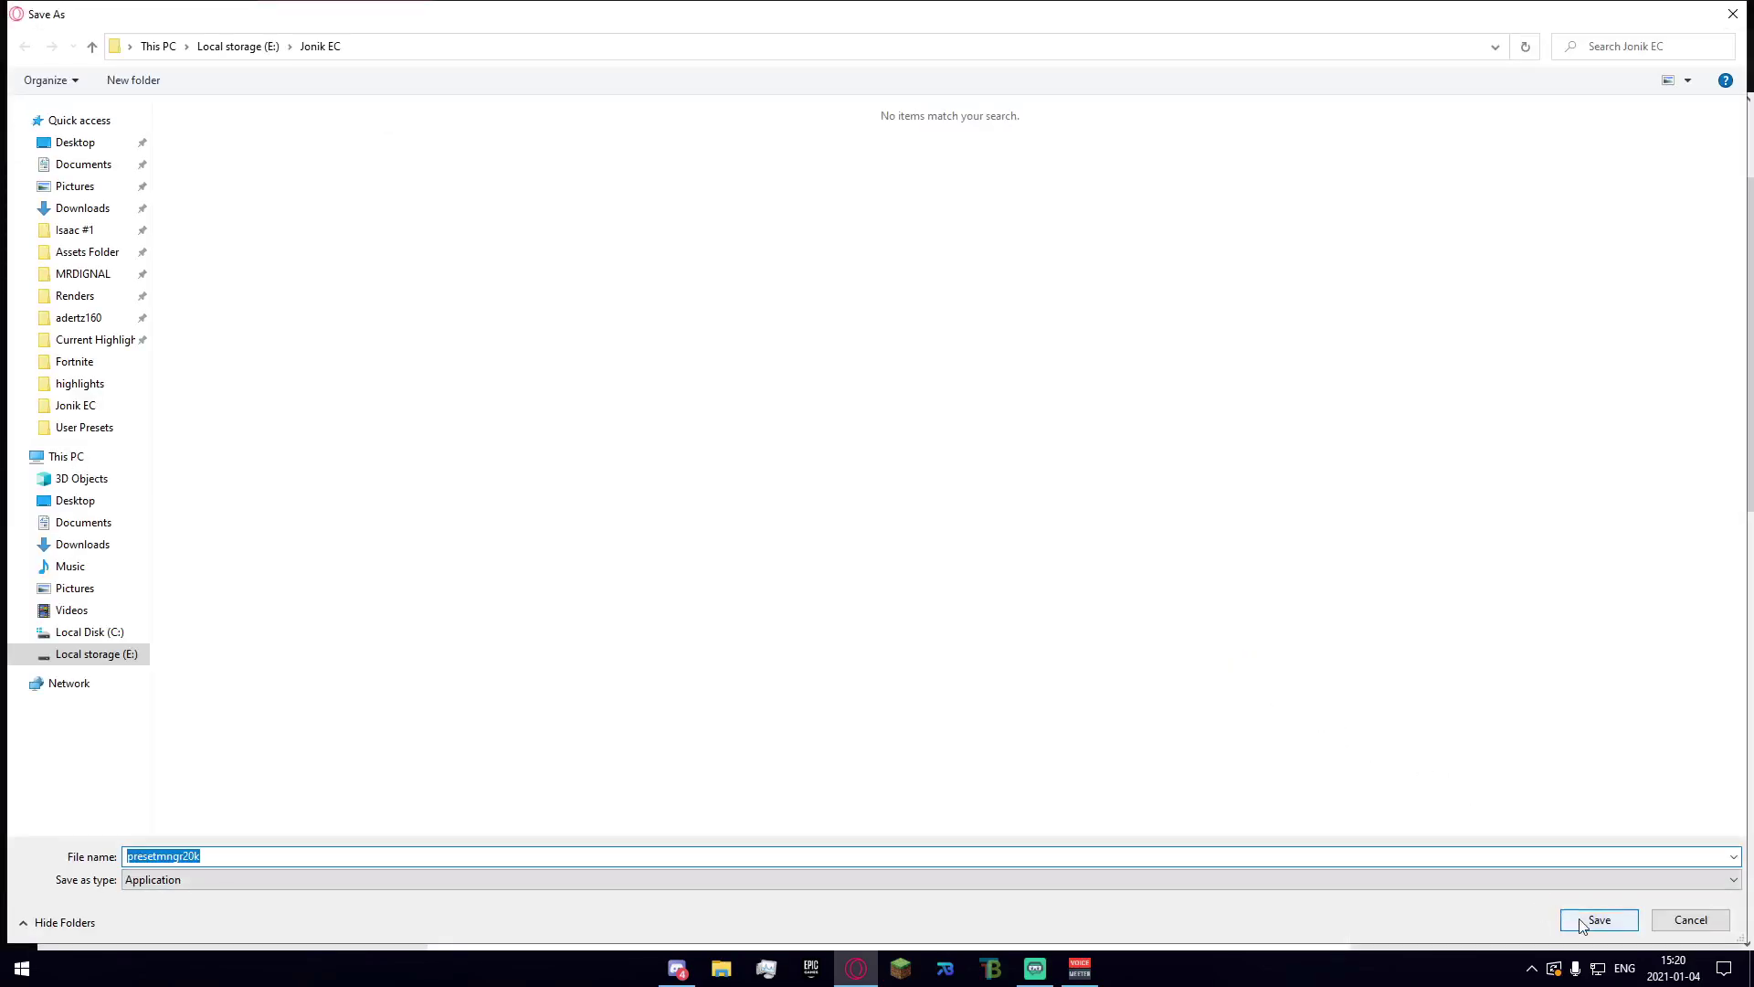
Save the presetmngr20k installer to the Desktop.
left_click(92, 164)
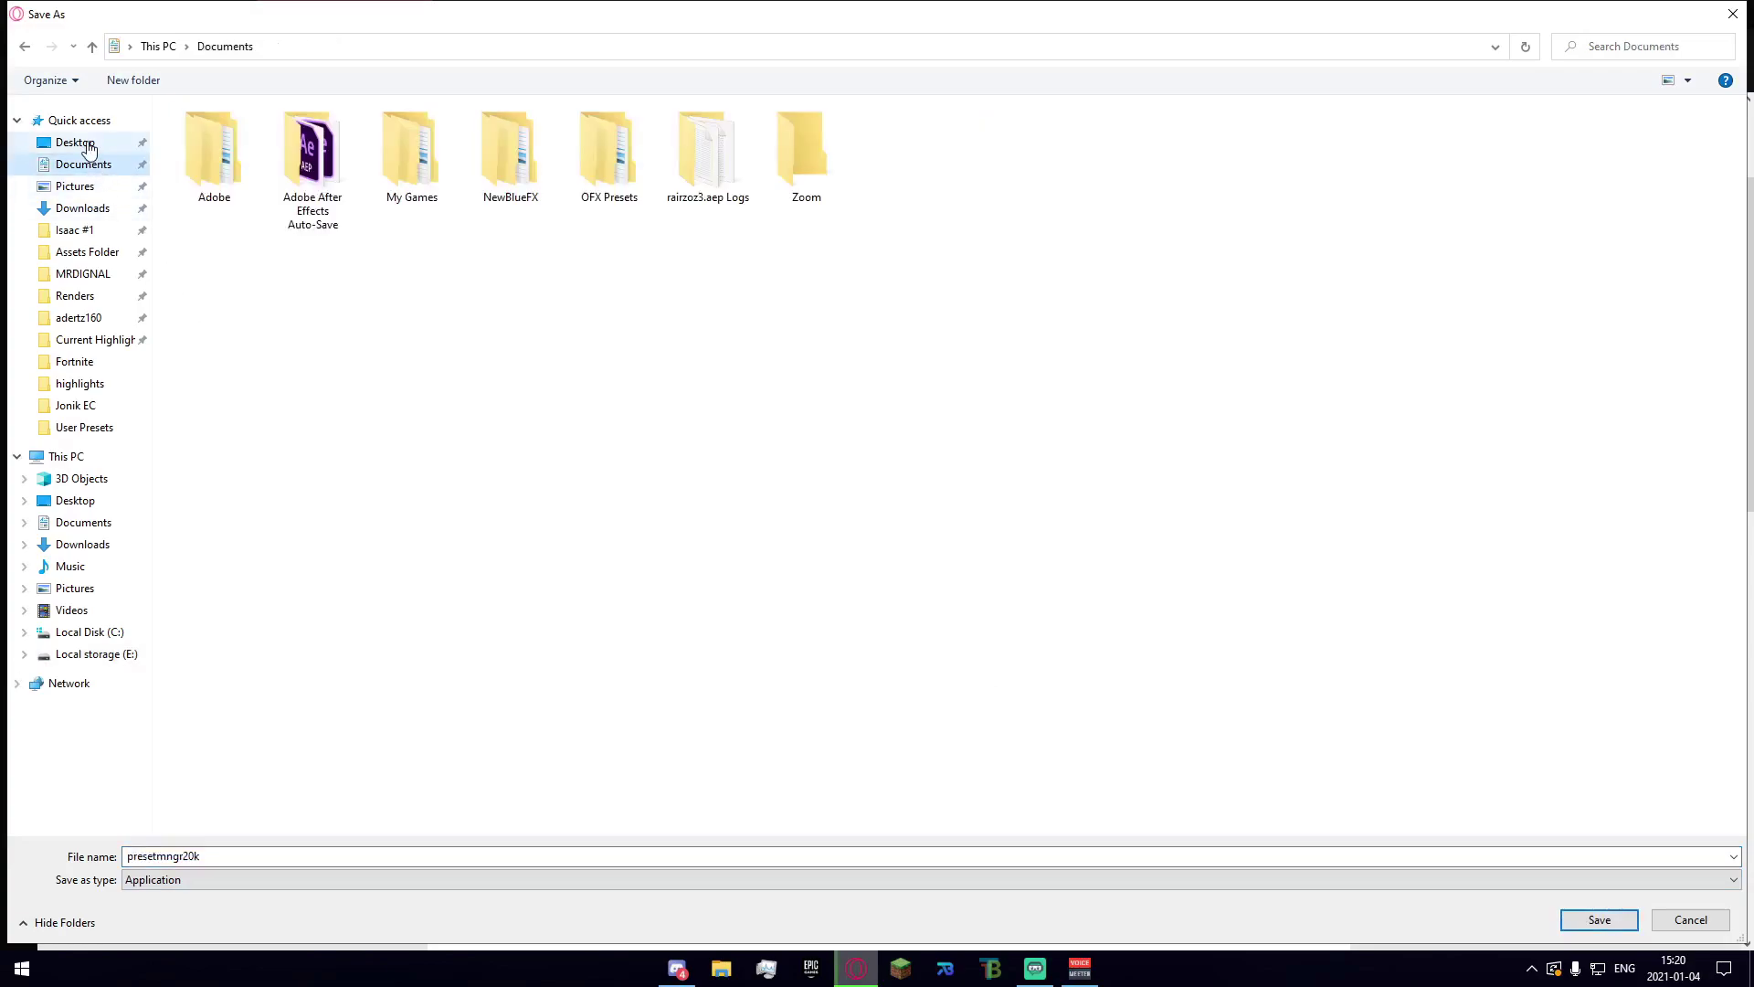
left_click(88, 146)
left_click(1599, 920)
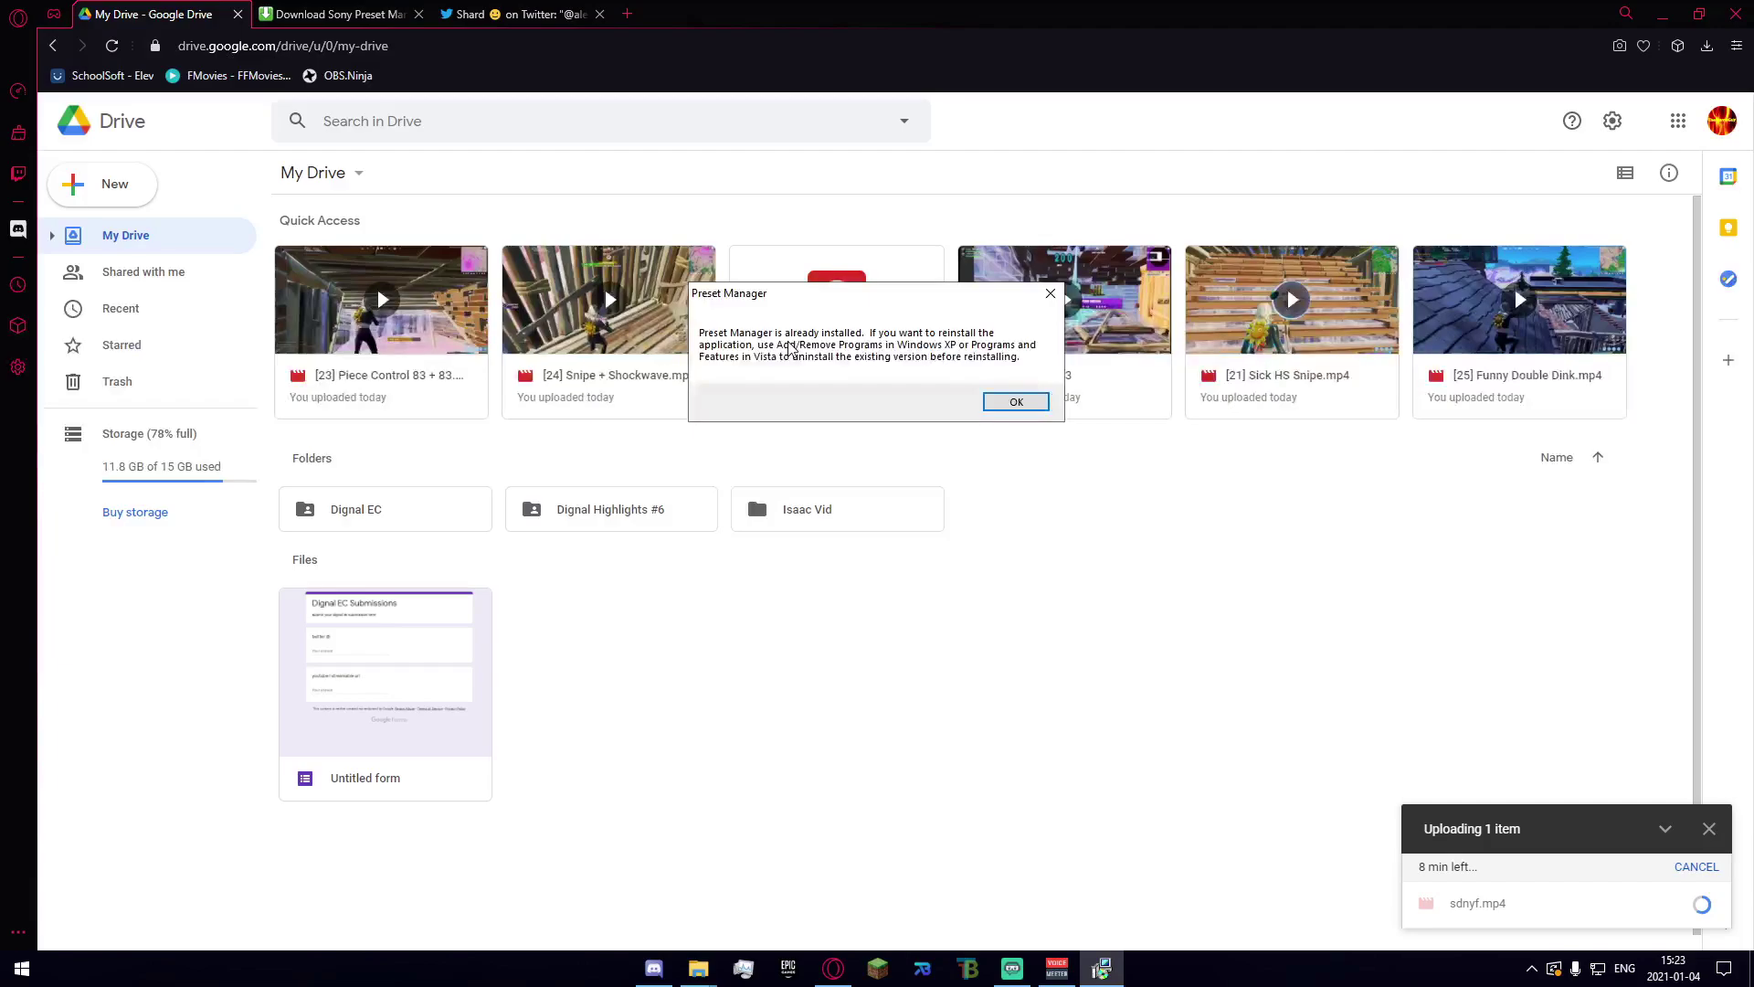
Dismiss the already-installed notice and launch Preset Manager 2.0 via a Start search for 'preset'.
left_click(1010, 402)
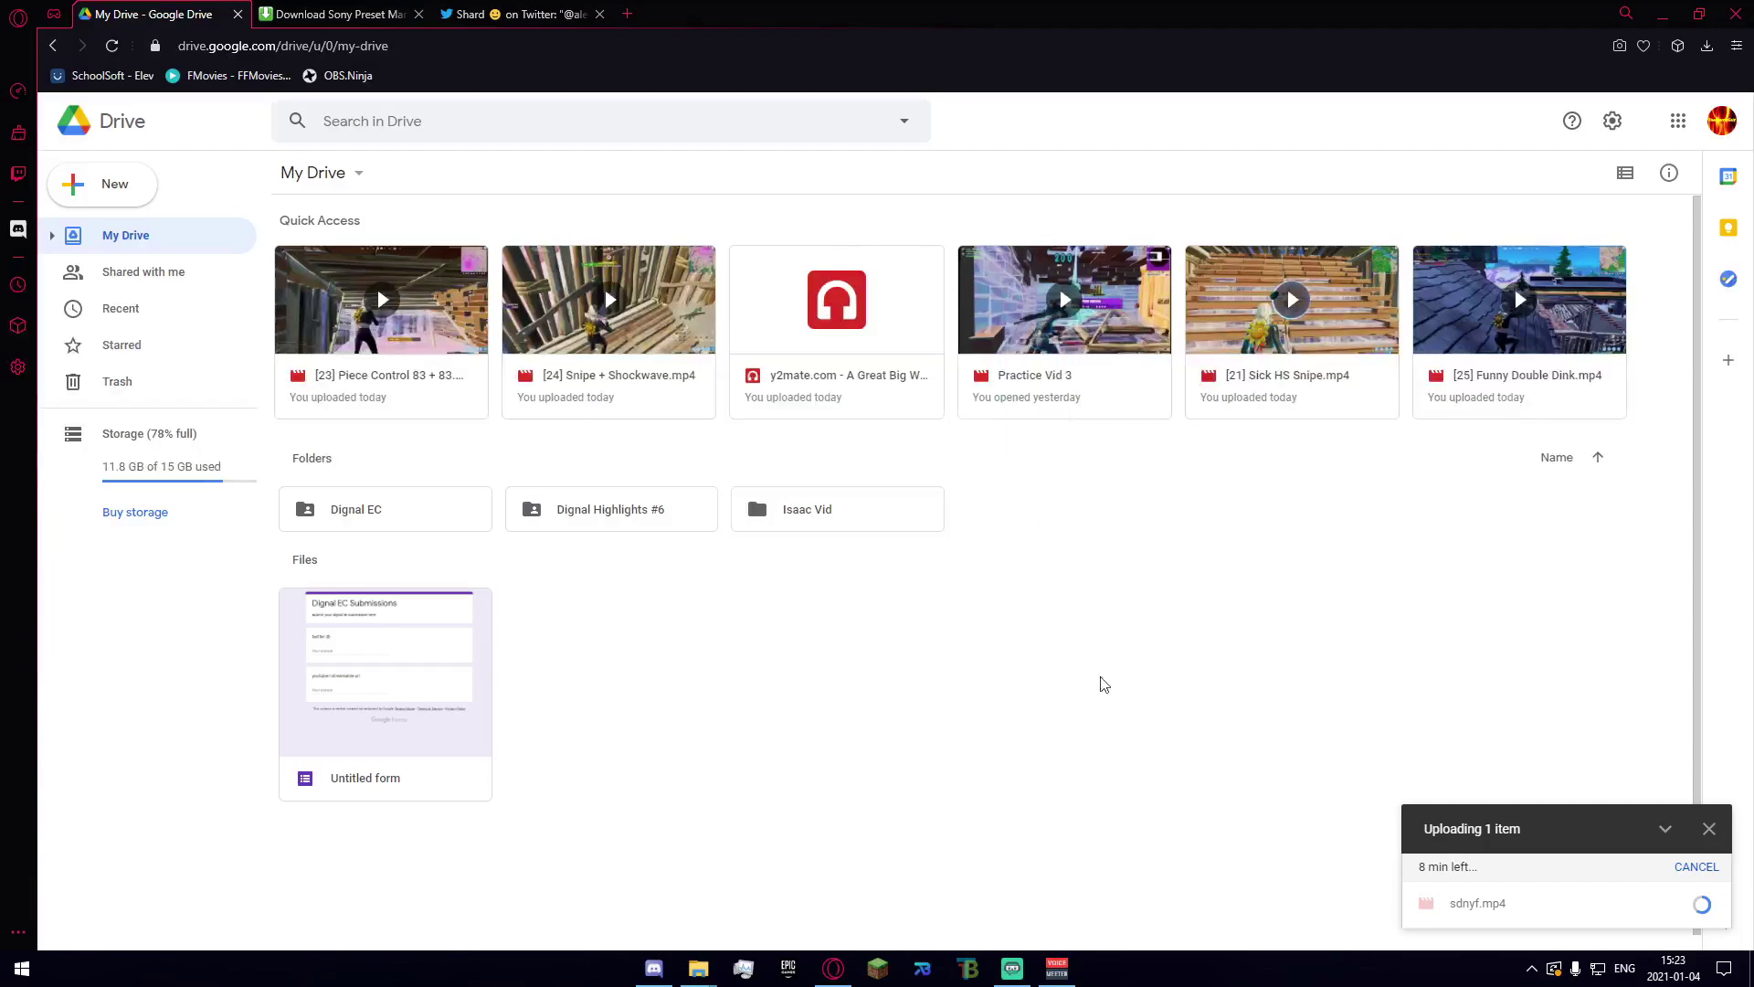
left_click(14, 976)
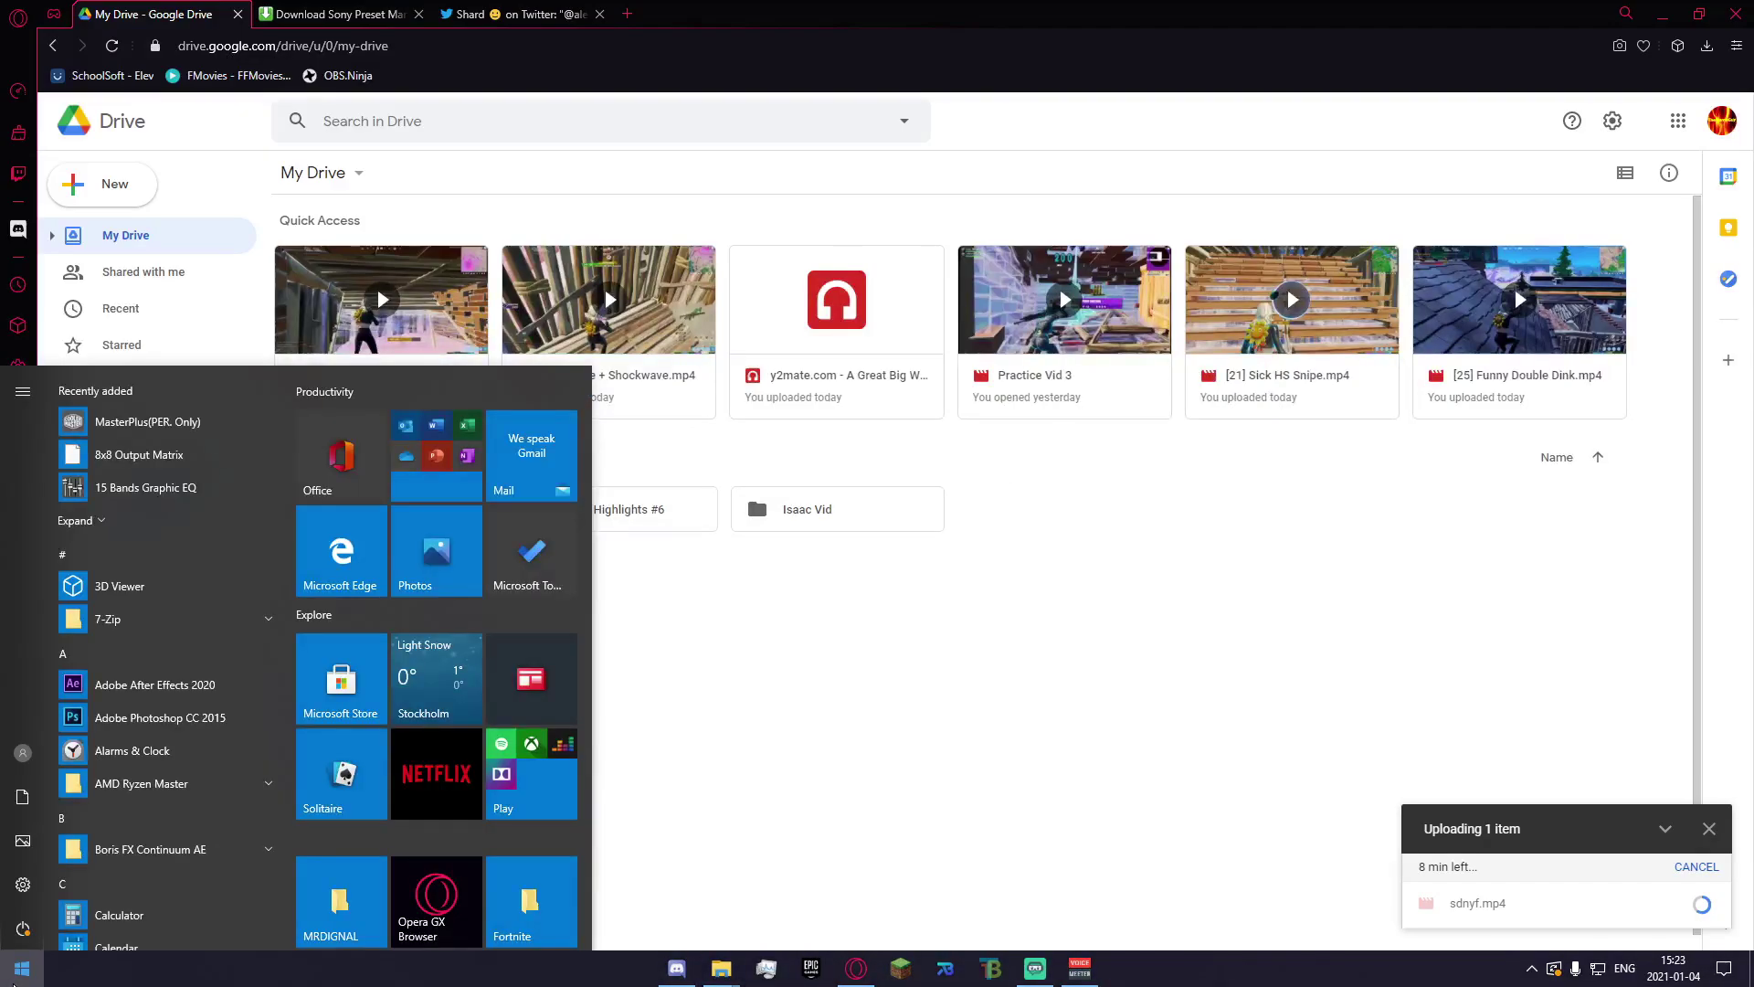
type("preset")
key("Return")
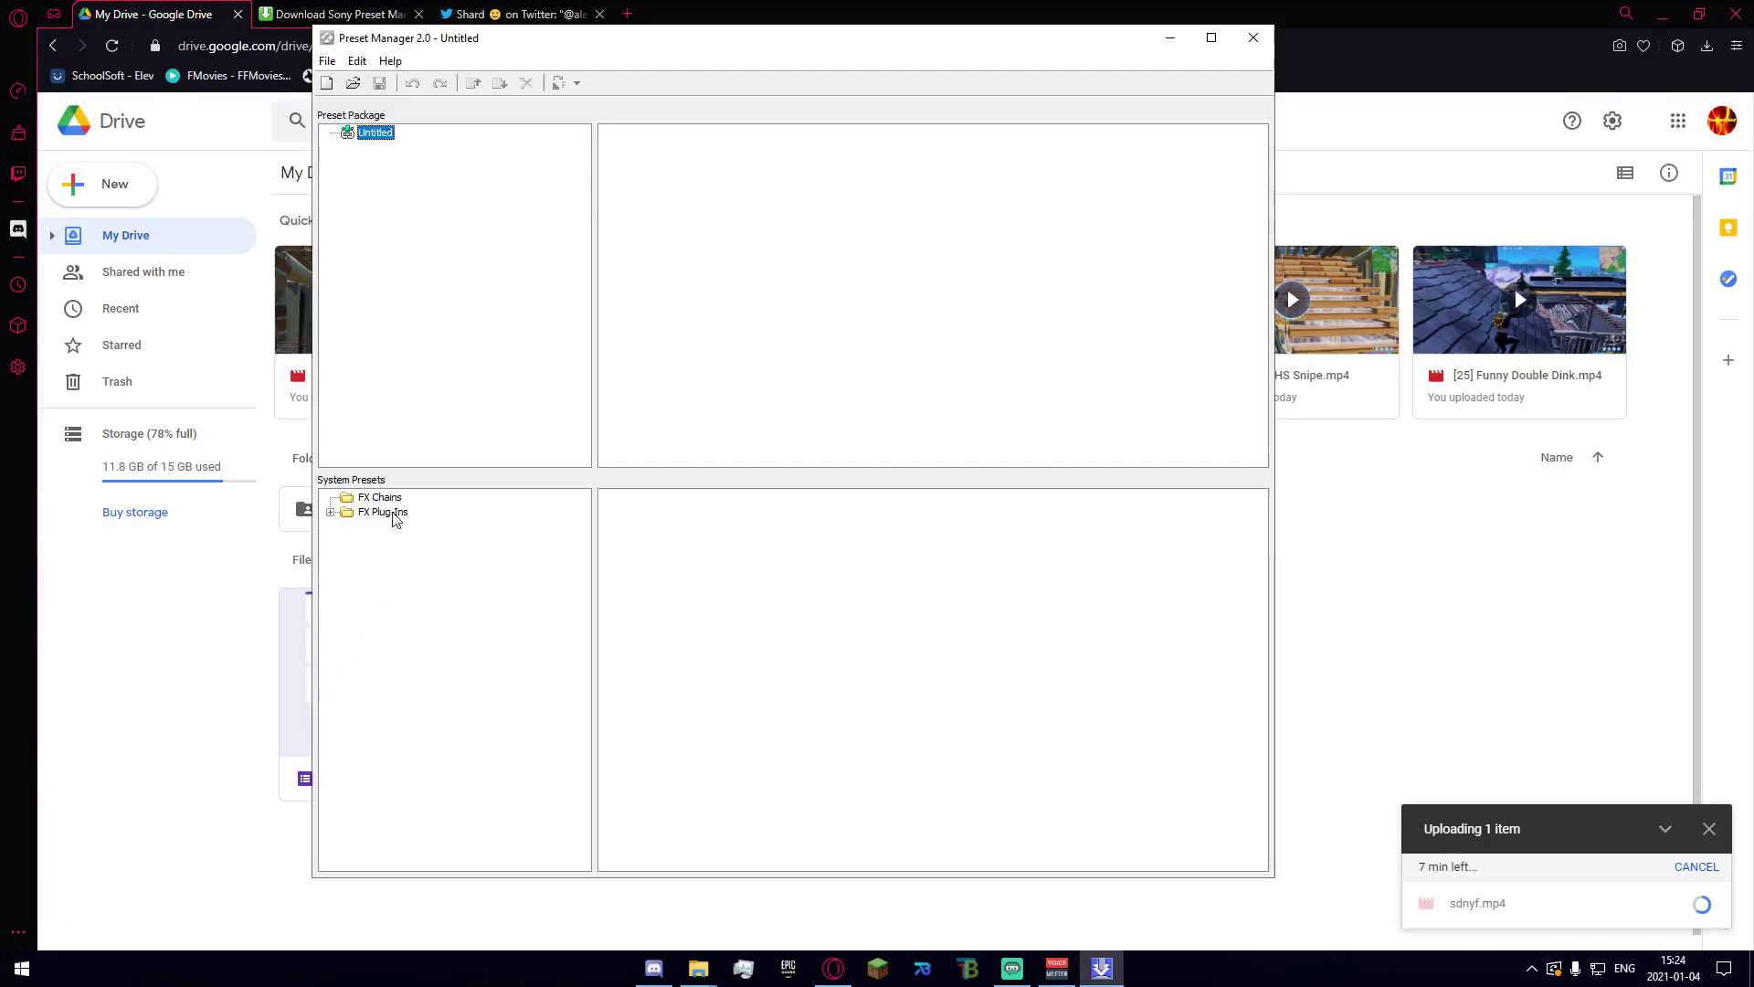
List the FX Chains system presets and select the Excel Impact Normal preset.
left_click(382, 499)
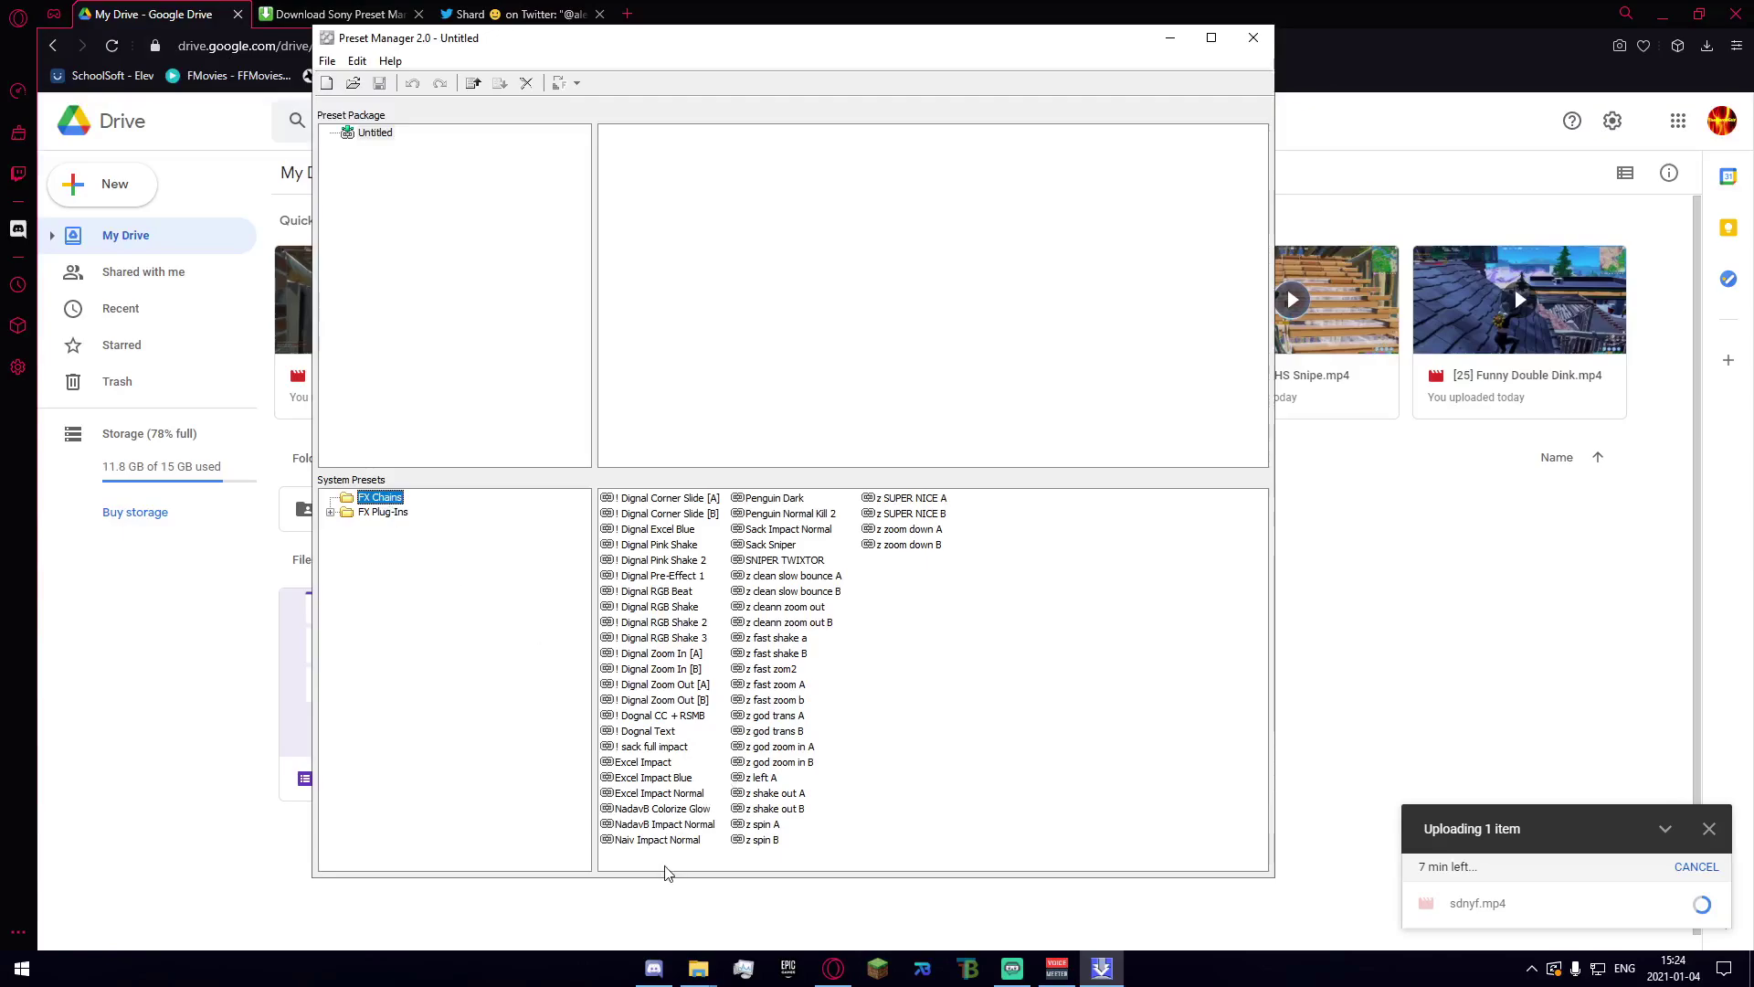
left_click_drag(666, 870, 991, 577)
left_click(991, 578)
left_click_drag(605, 134, 1080, 447)
left_click_drag(715, 192, 830, 641)
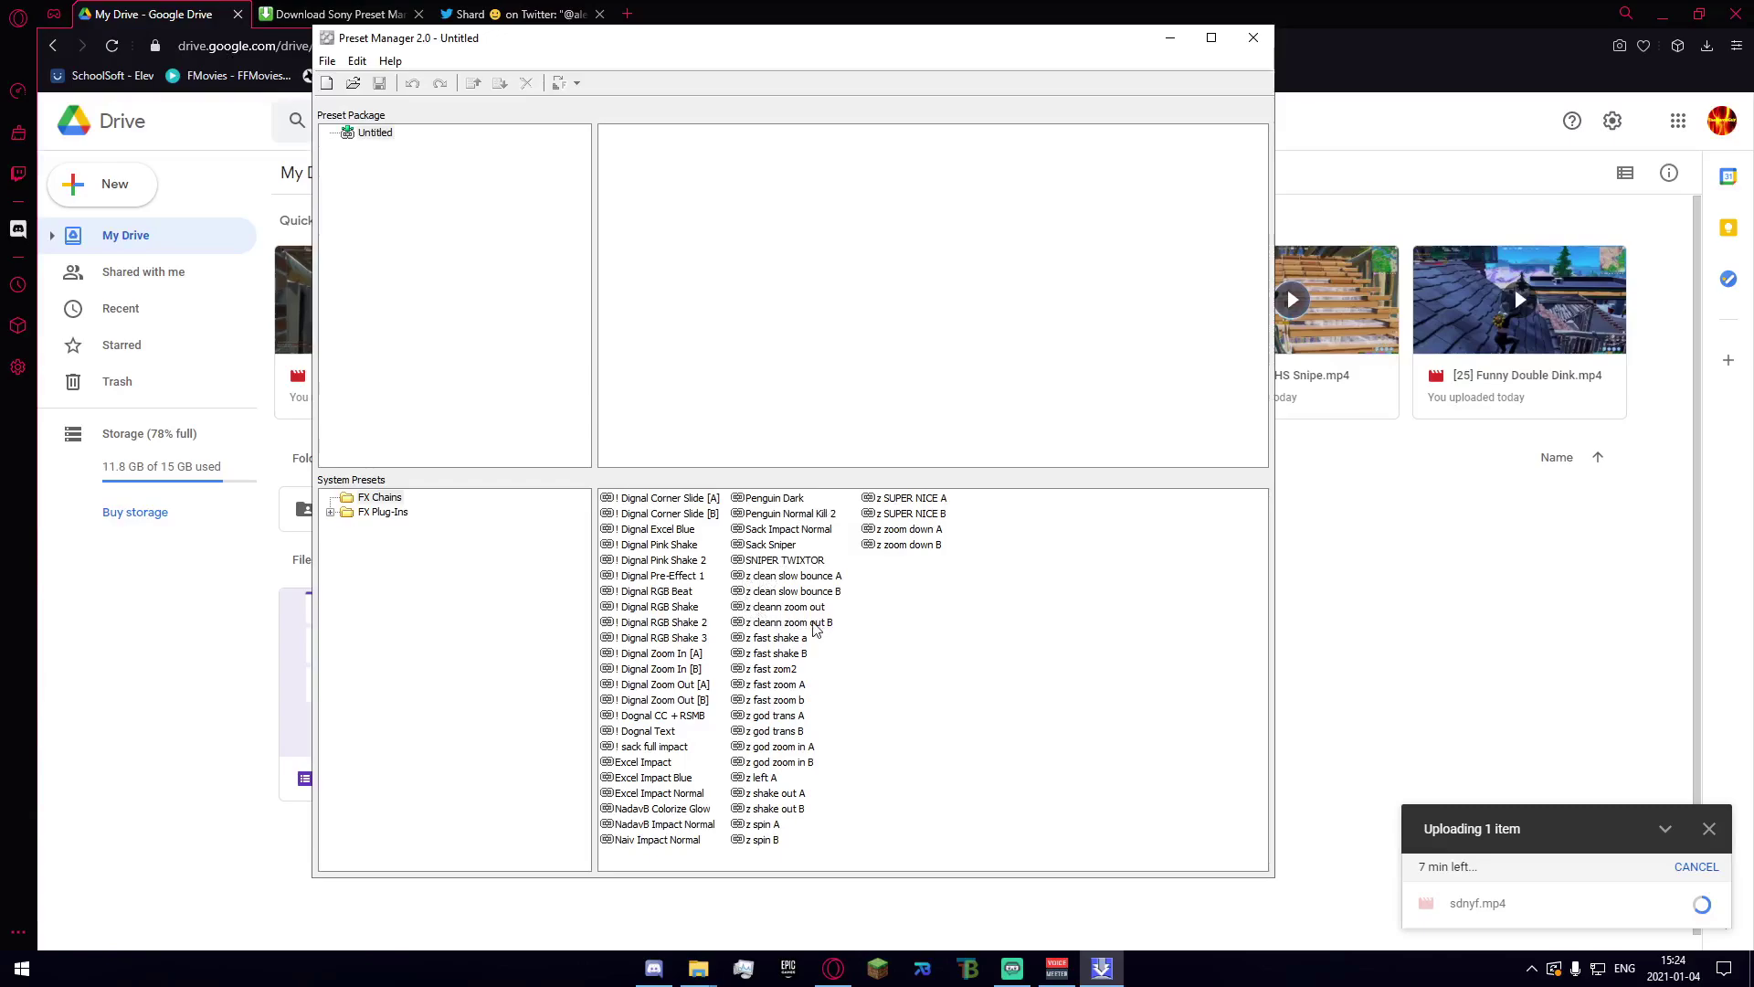
left_click(691, 797)
Add Excel Impact Normal to the package, save it to the Desktop as 'Sick Shake', and close Preset Manager.
left_click_drag(691, 806, 669, 331)
left_click(379, 83)
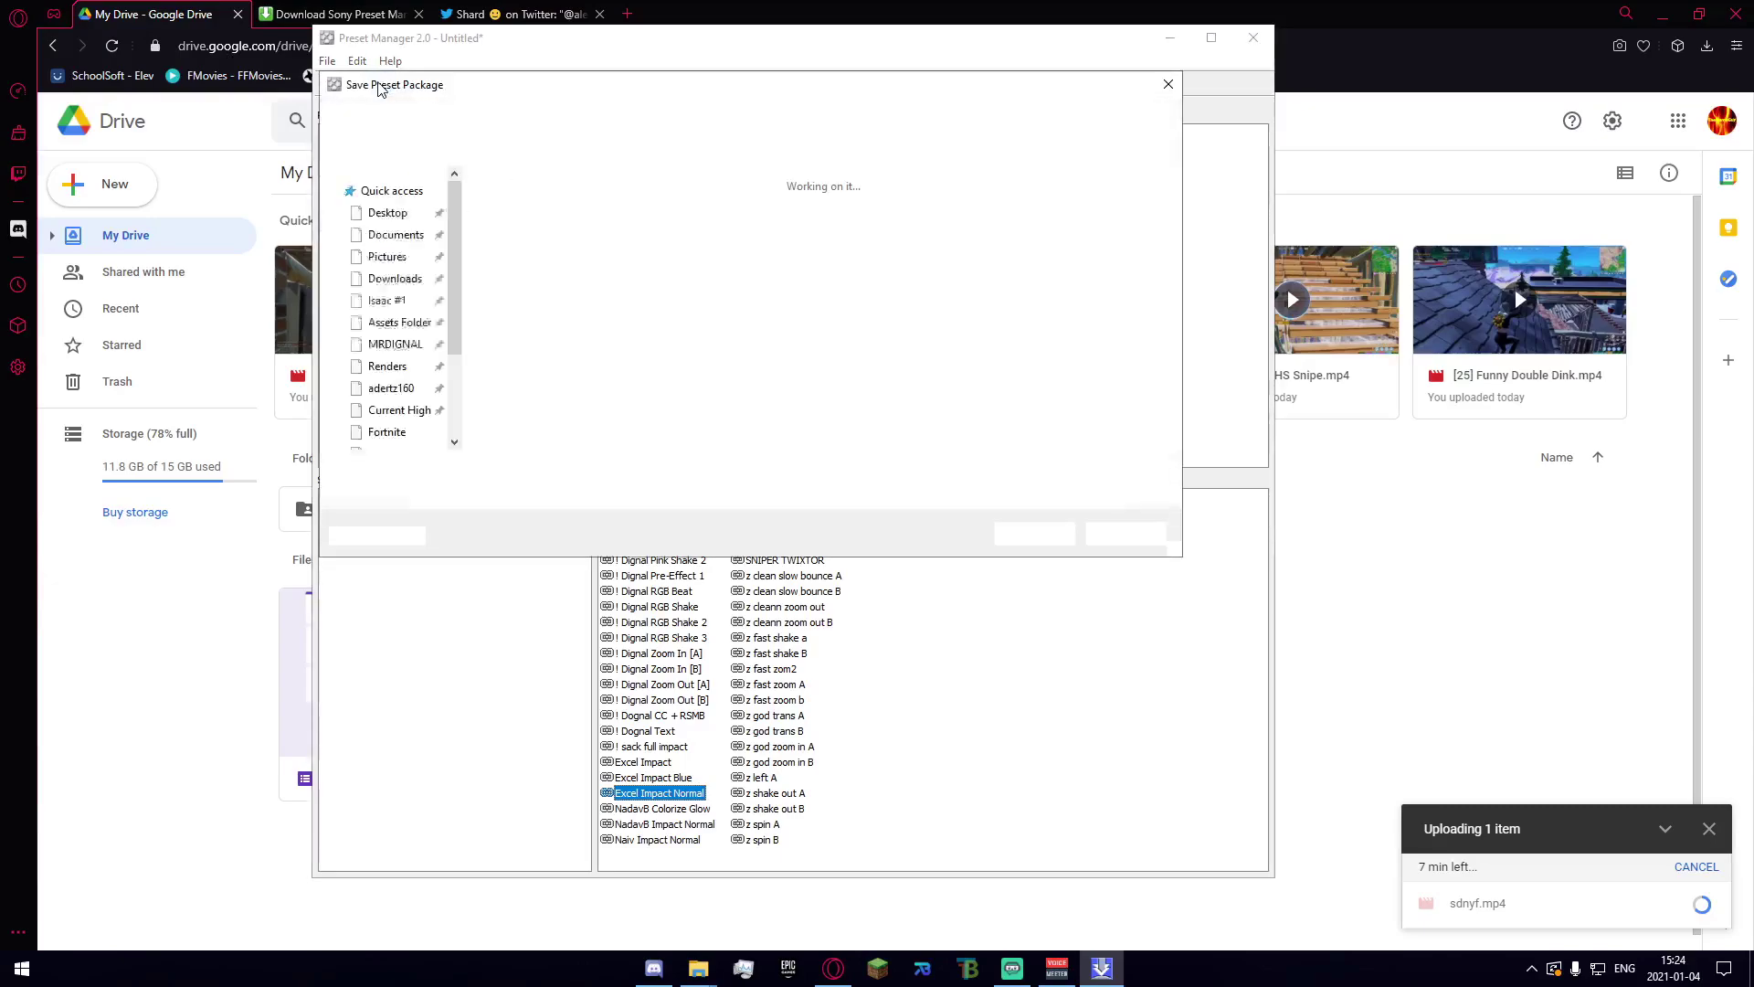
scroll(393, 207, "up", 1)
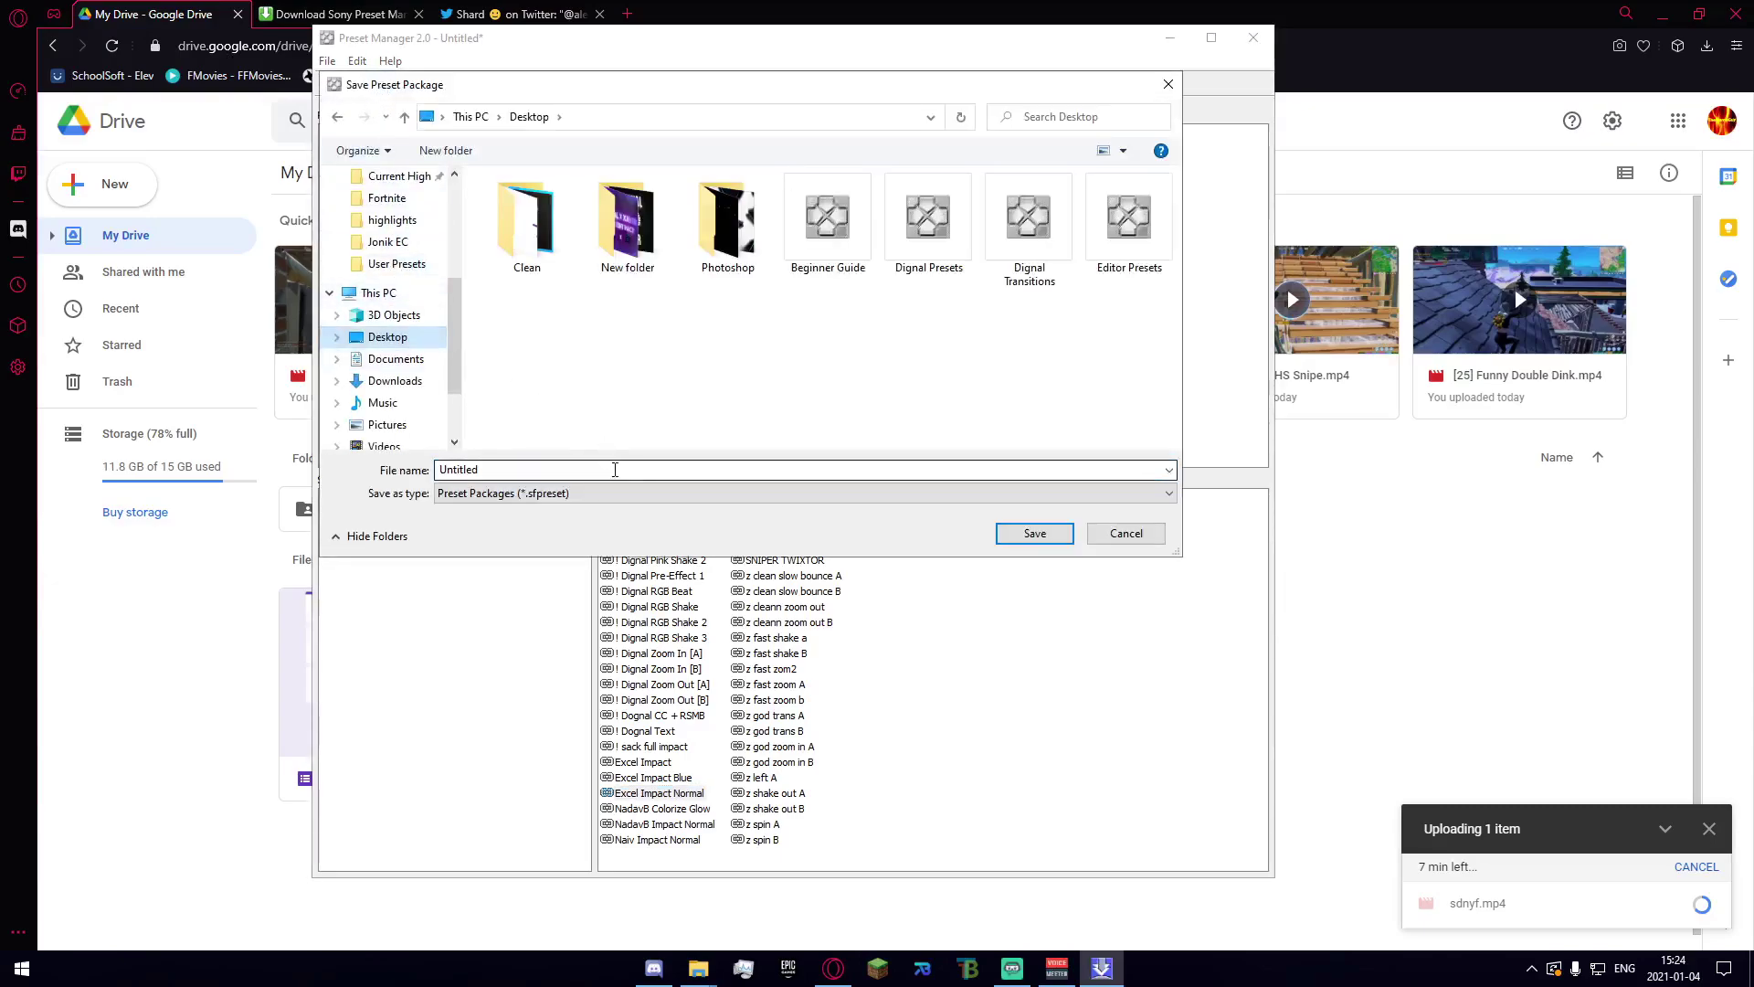
type("Sick ")
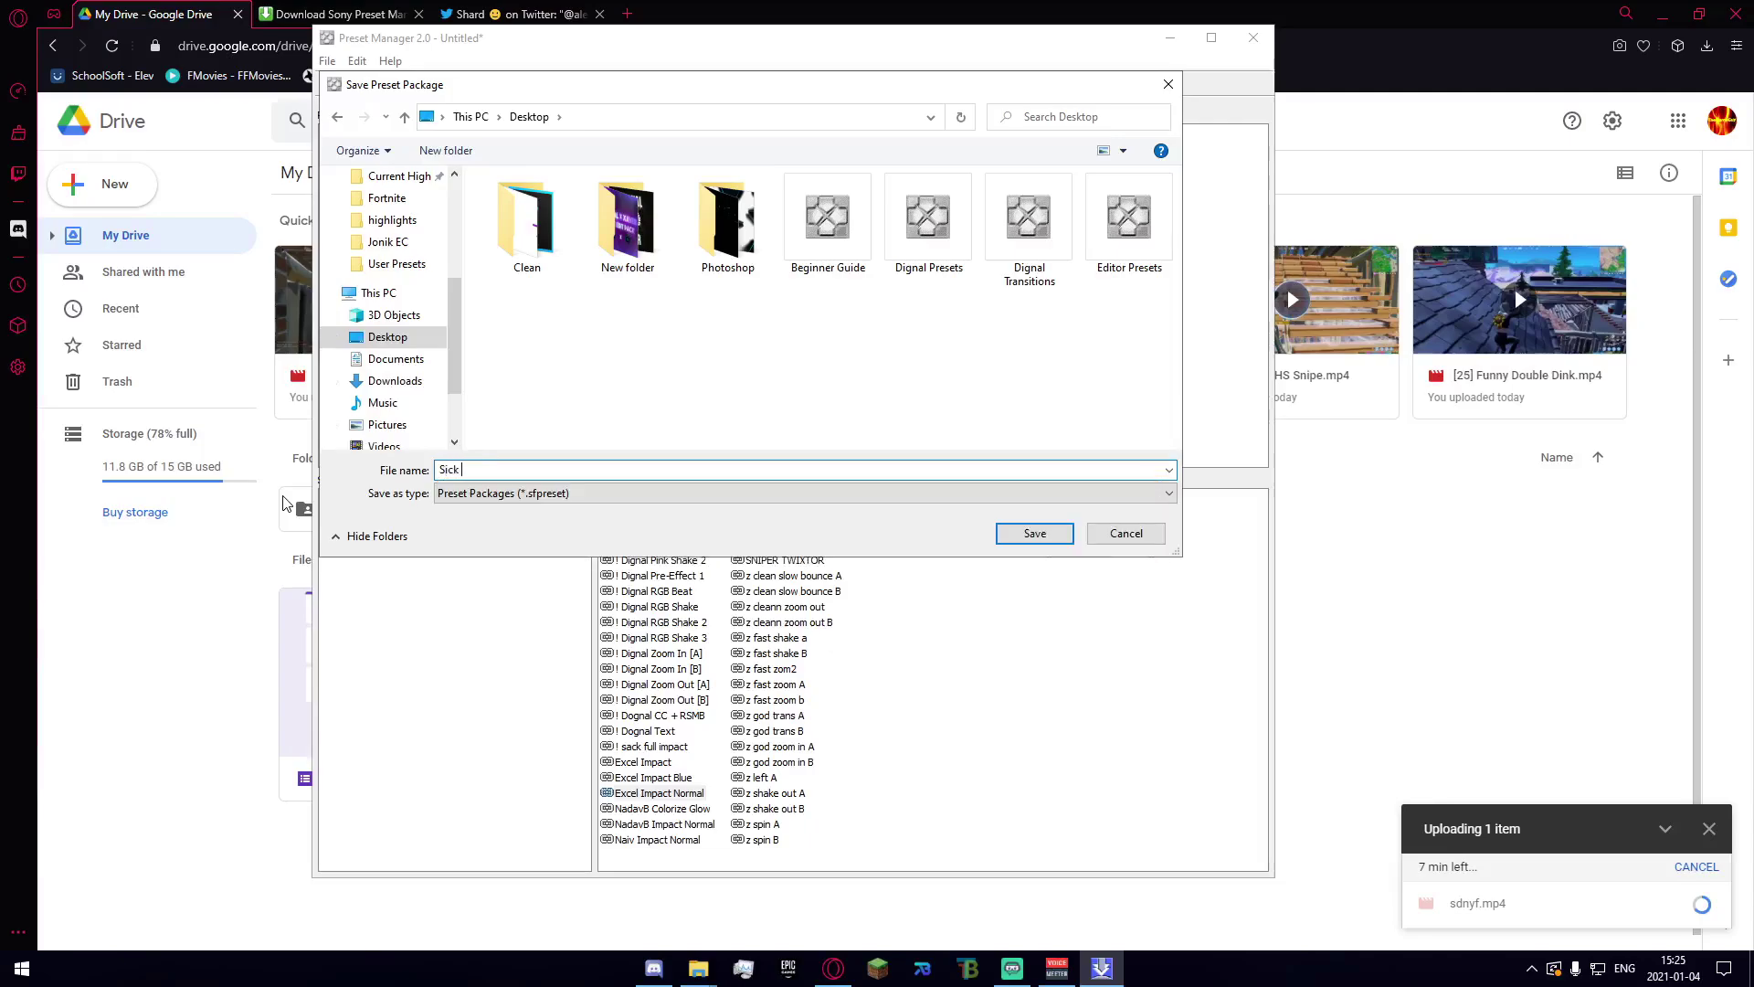
type("Shak")
key("BackSpace")
key("BackSpace")
type("hake")
key("Return")
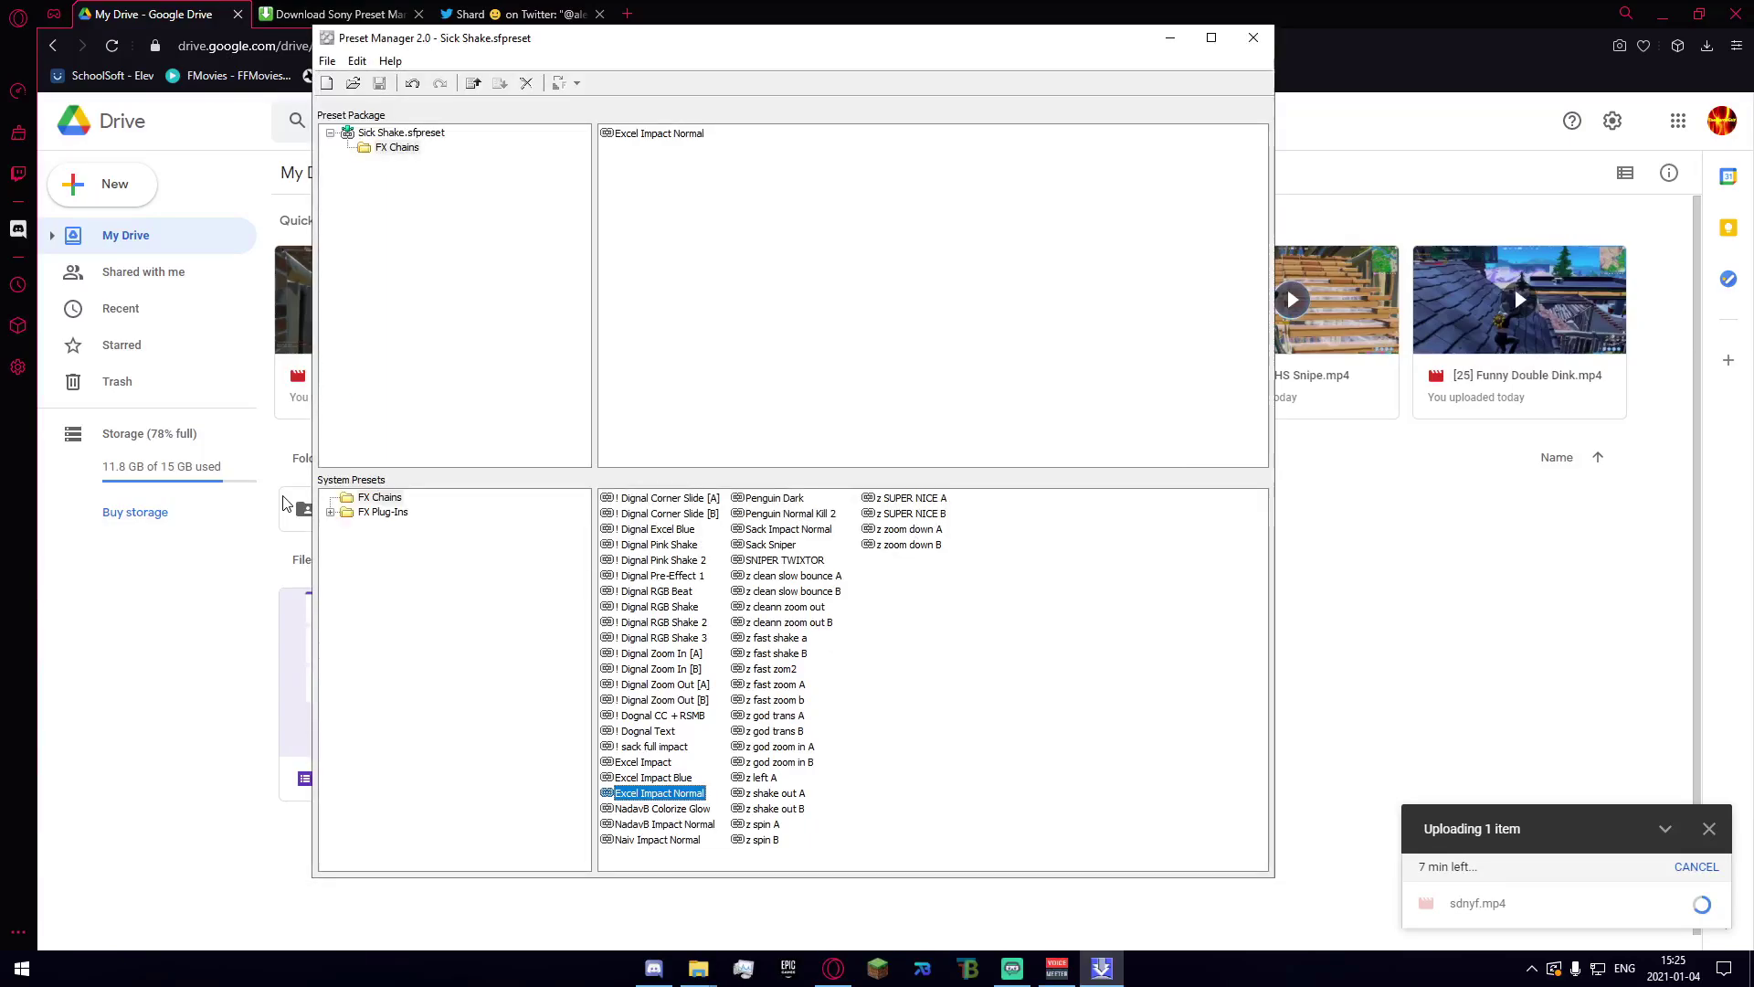
left_click(1253, 37)
Minimize the browser and File Explorer, then drag the Sick Shake icon to the middle of the desktop.
left_click(1663, 13)
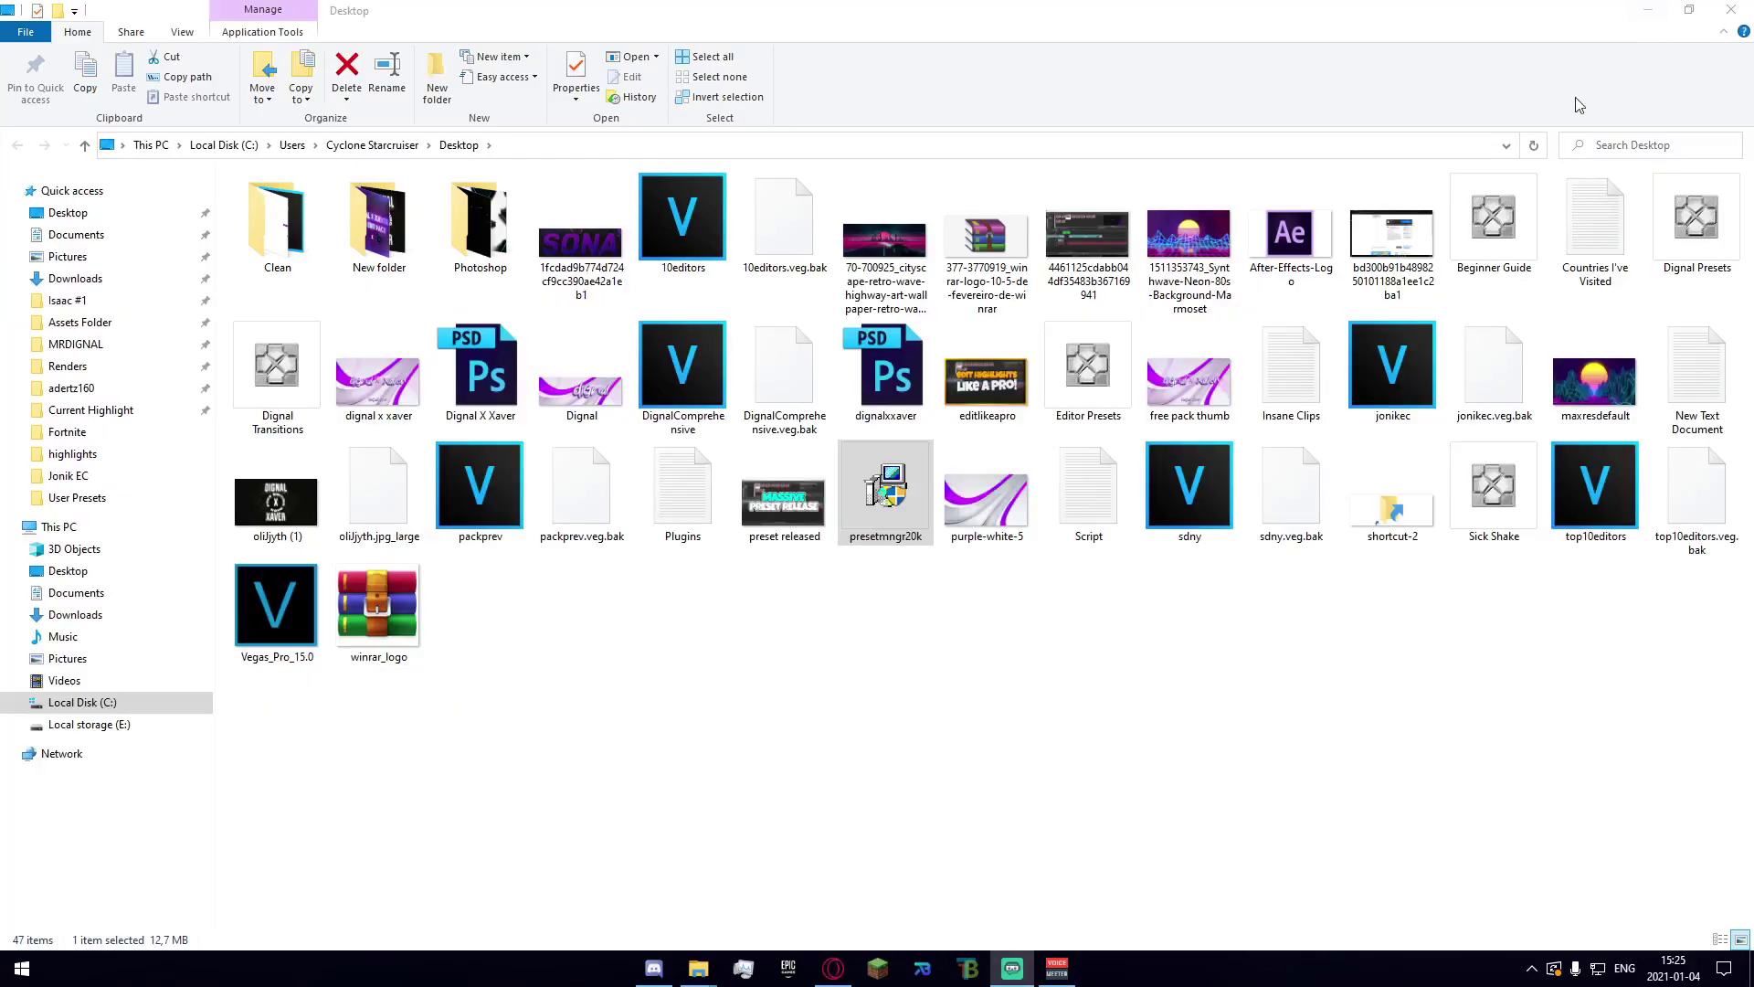
left_click(1649, 11)
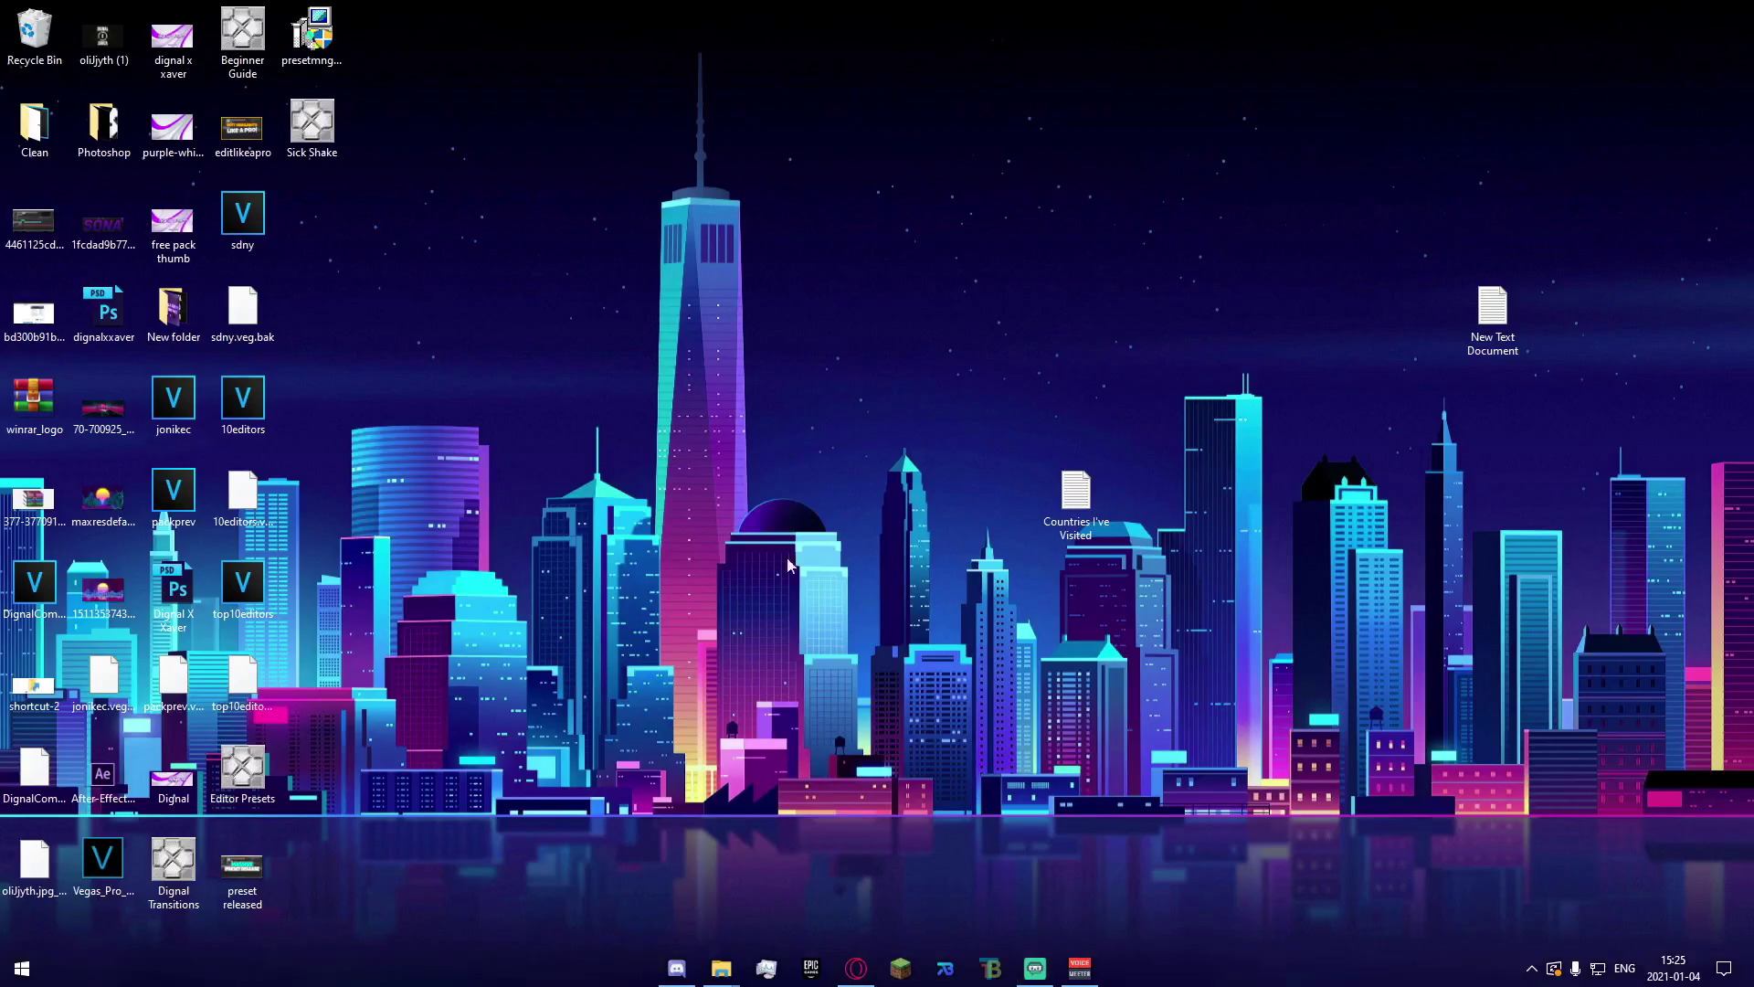
left_click_drag(331, 137, 887, 411)
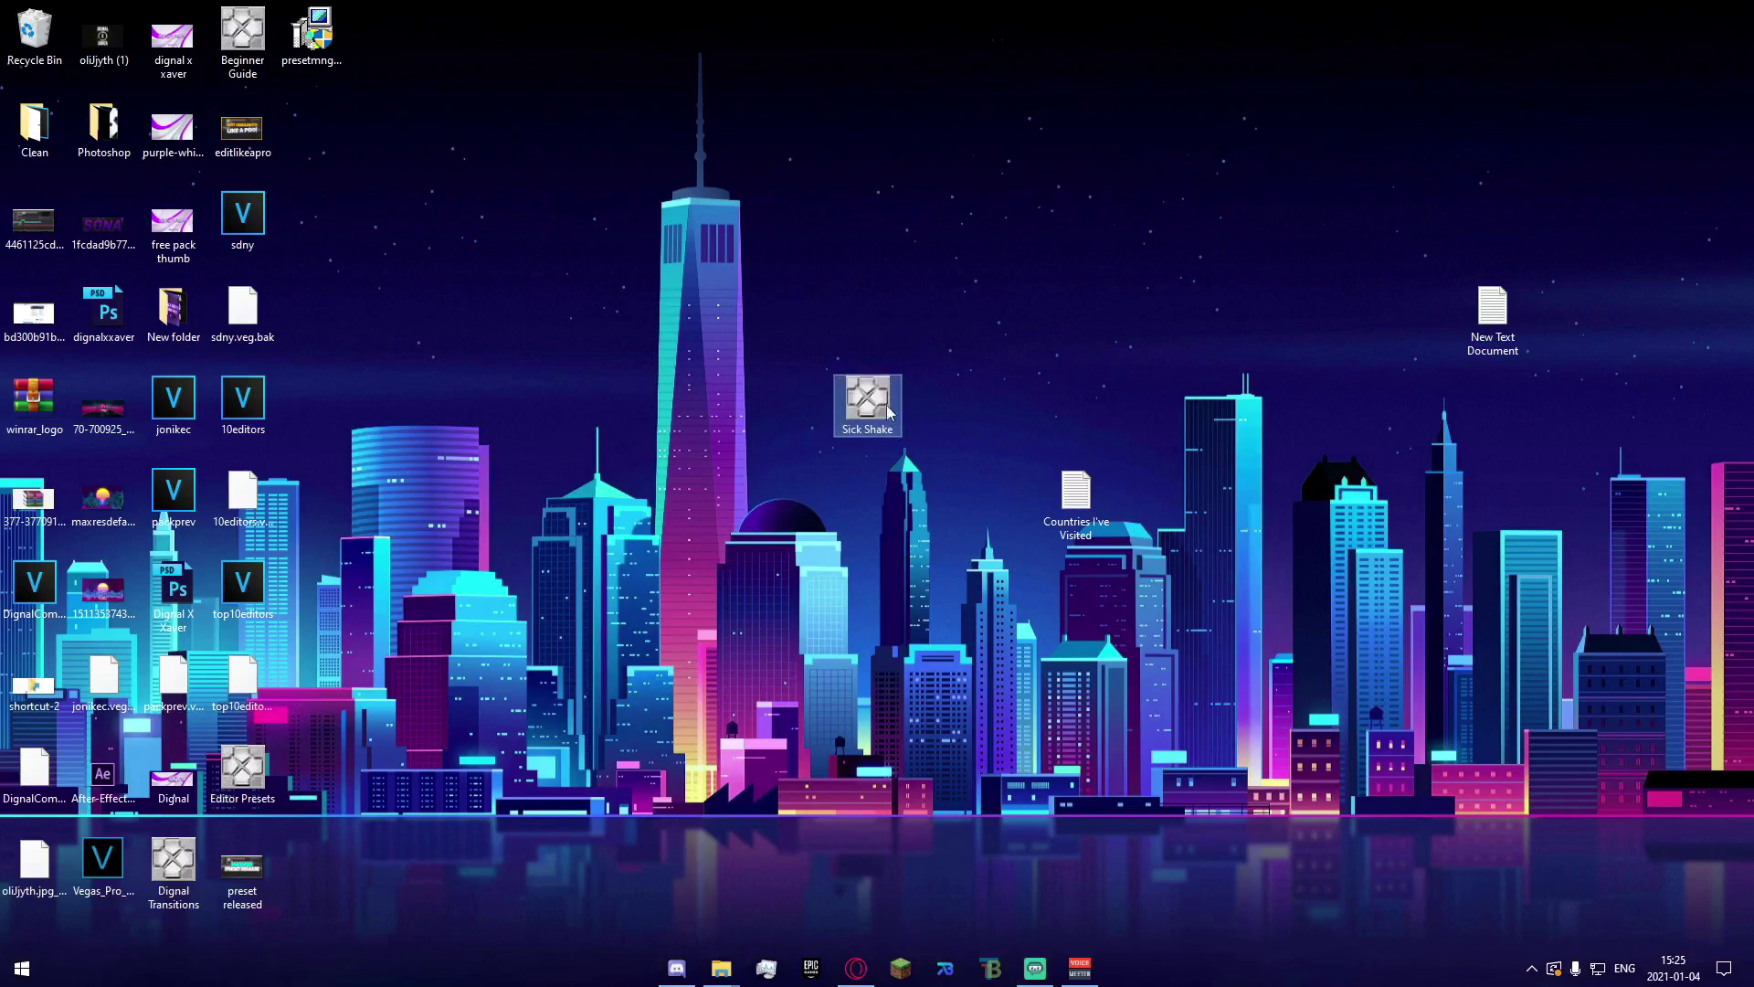